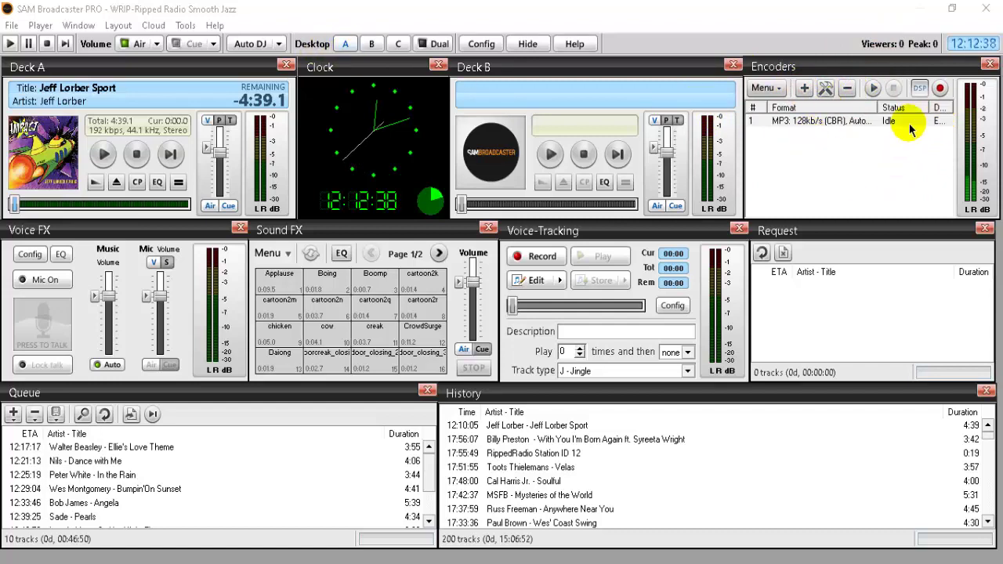
Cycle through SAM's encoder, aux and deck layouts, then show the Live365 Source Settings in Chrome
{"action": "left_click", "coordinate": [371, 44]}
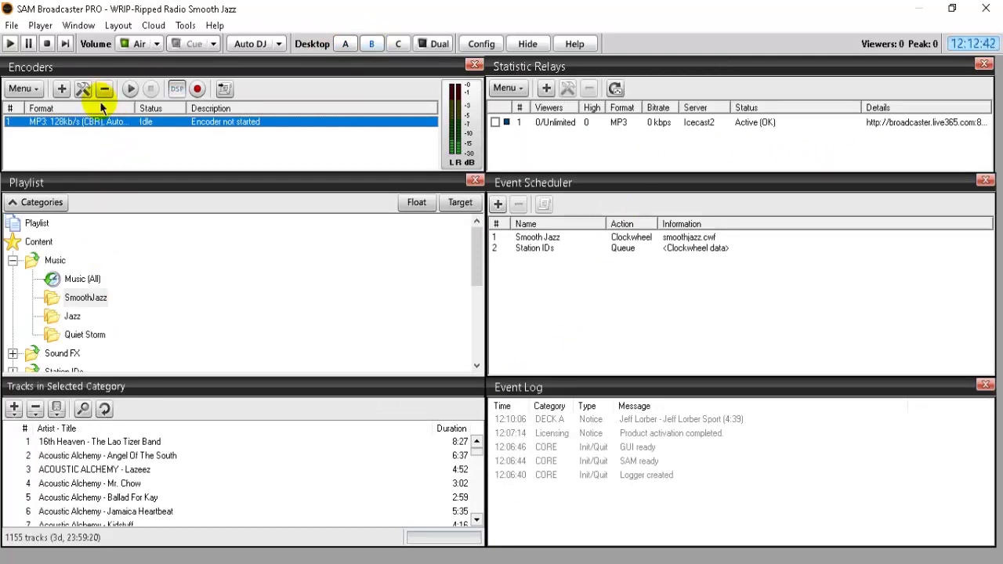
{"action": "left_click", "coordinate": [399, 45]}
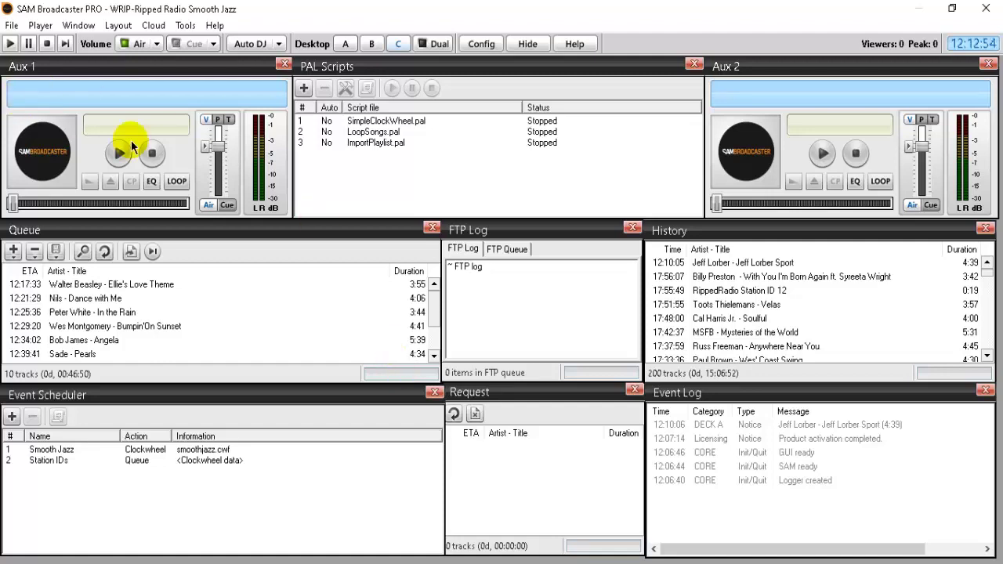
{"action": "left_click", "coordinate": [349, 44]}
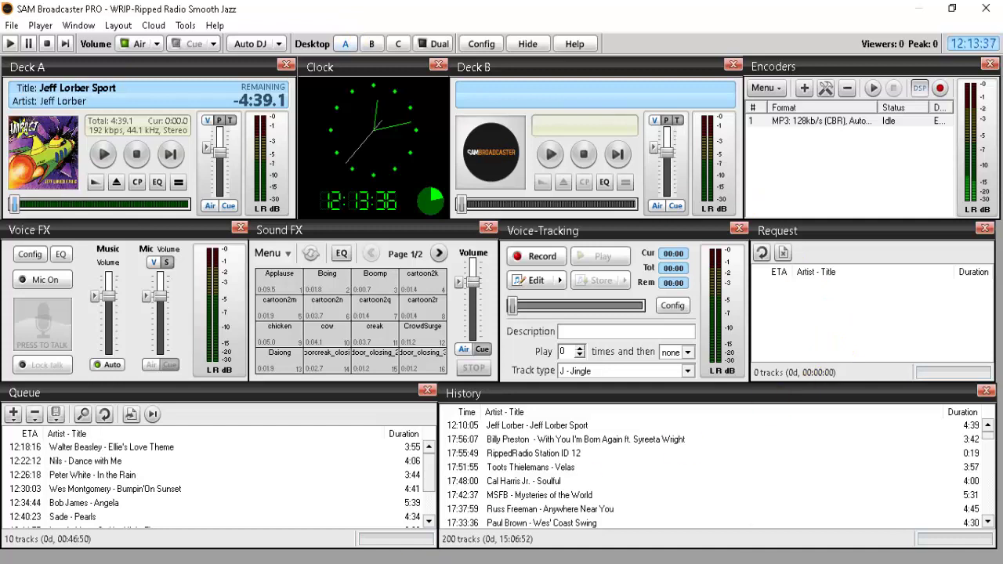
{"action": "mouse_move", "coordinate": [741, 563]}
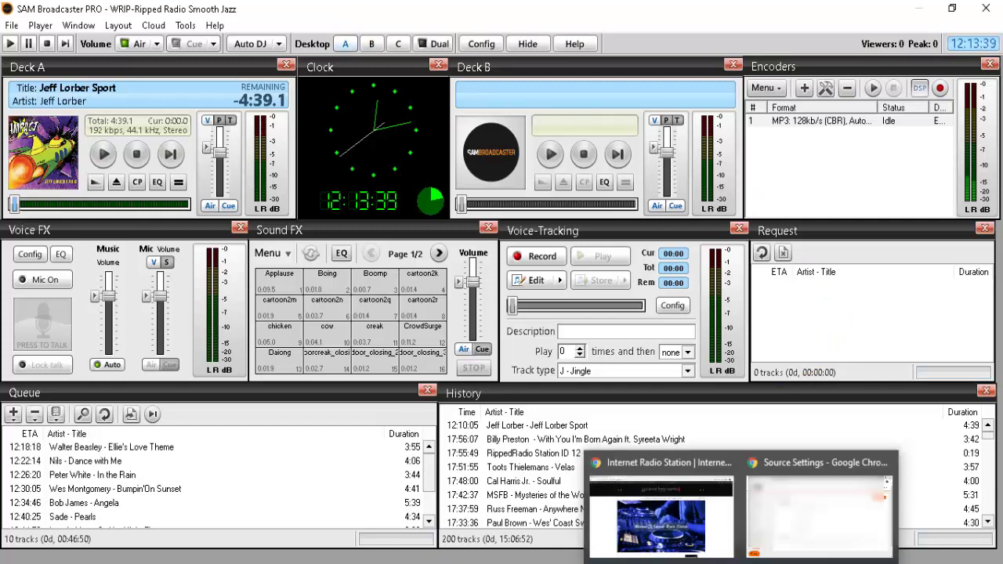
{"action": "left_click", "coordinate": [830, 536]}
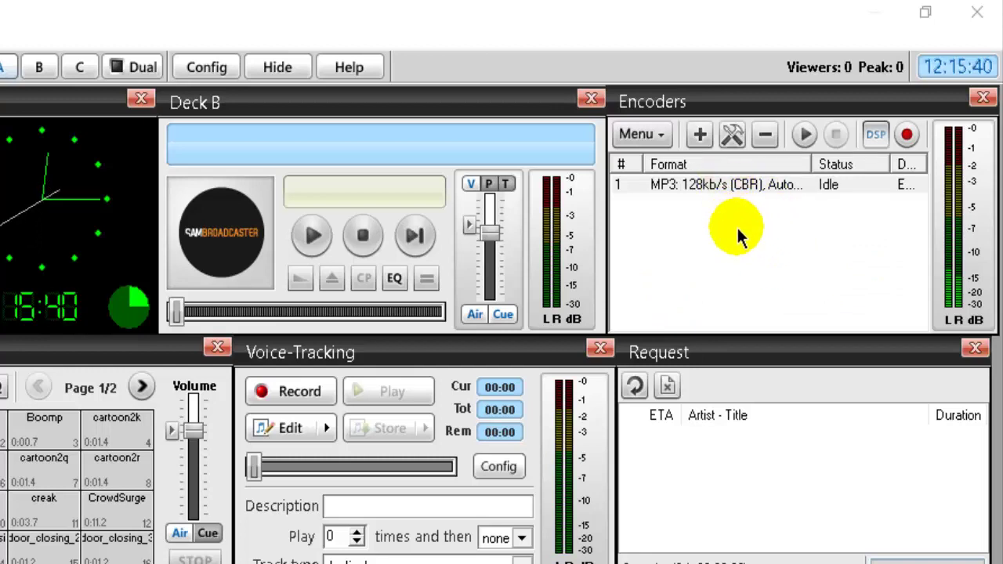
Cancel the plugin chooser and delete the existing MP3 128kb/s encoder, leaving Encoders empty
{"action": "left_click", "coordinate": [701, 135]}
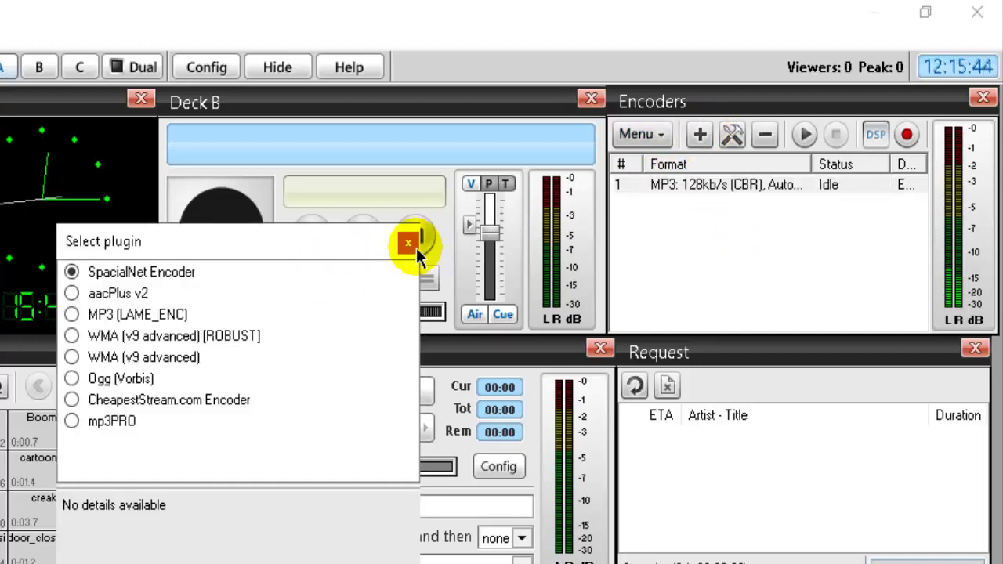
{"action": "left_click", "coordinate": [408, 243]}
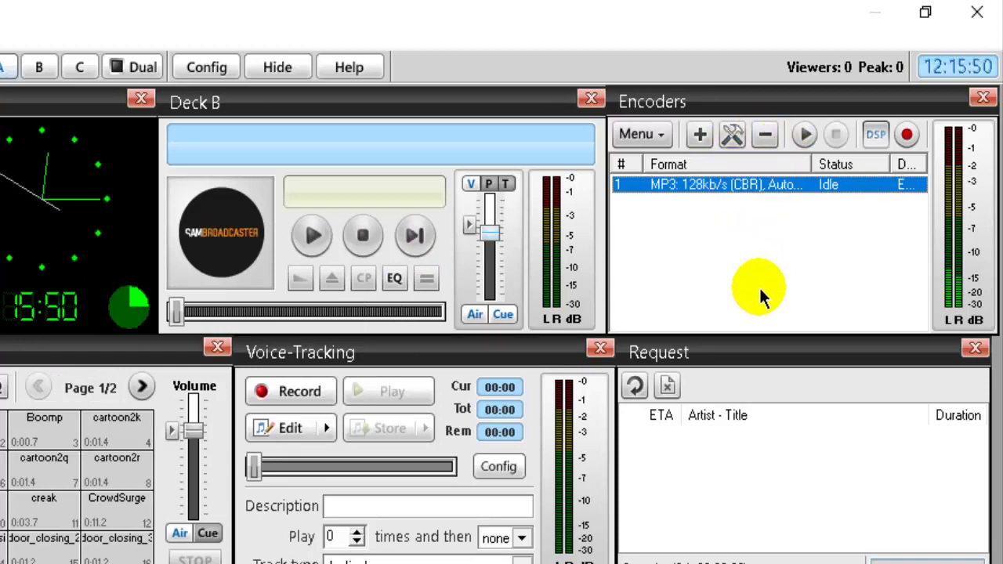
{"action": "left_click", "coordinate": [775, 145]}
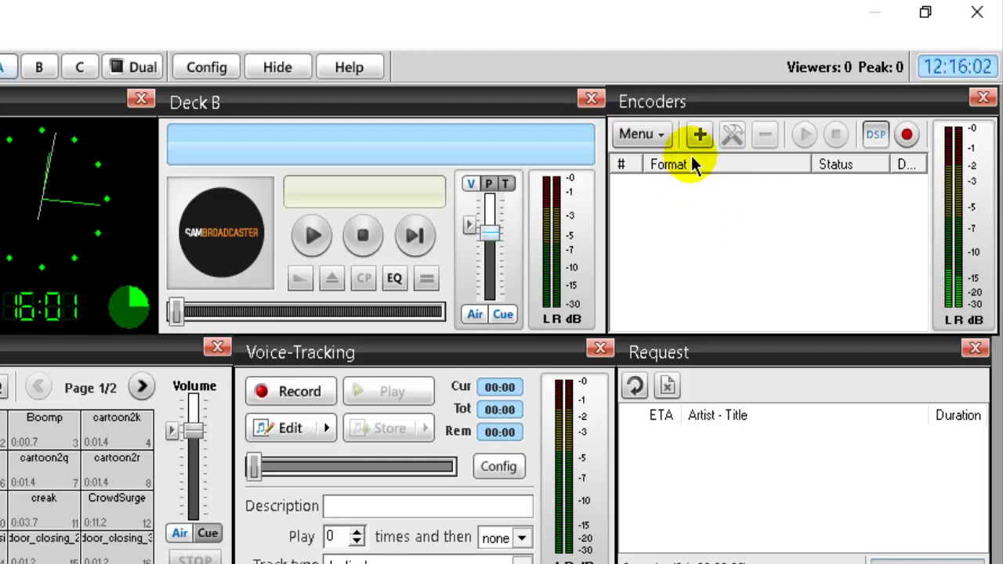
Add an encoder using the MP3 (LAME_ENC) plugin to reach its configuration dialog
{"action": "left_click", "coordinate": [700, 135]}
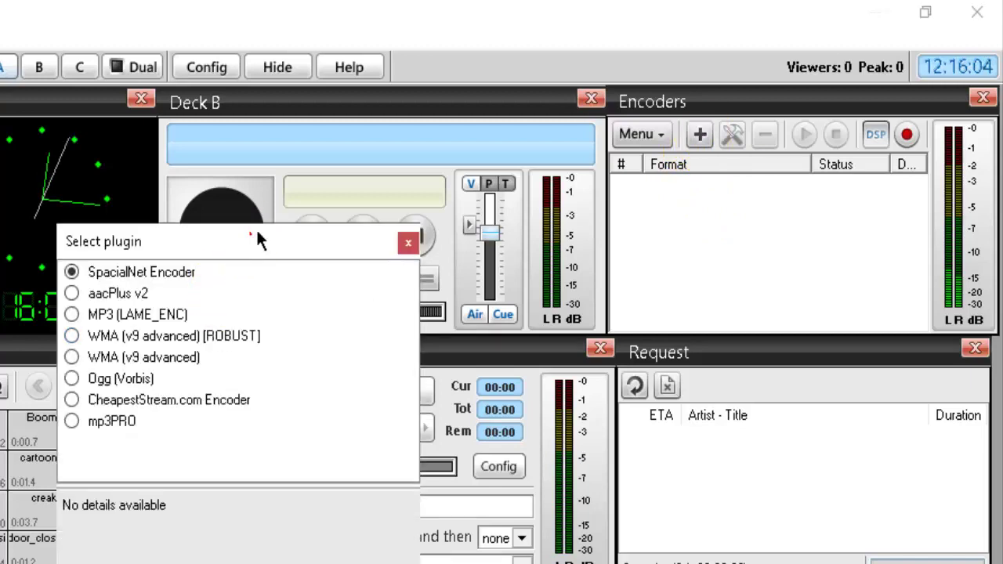
{"action": "left_click_drag", "start_coordinate": [257, 232], "coordinate": [358, 159]}
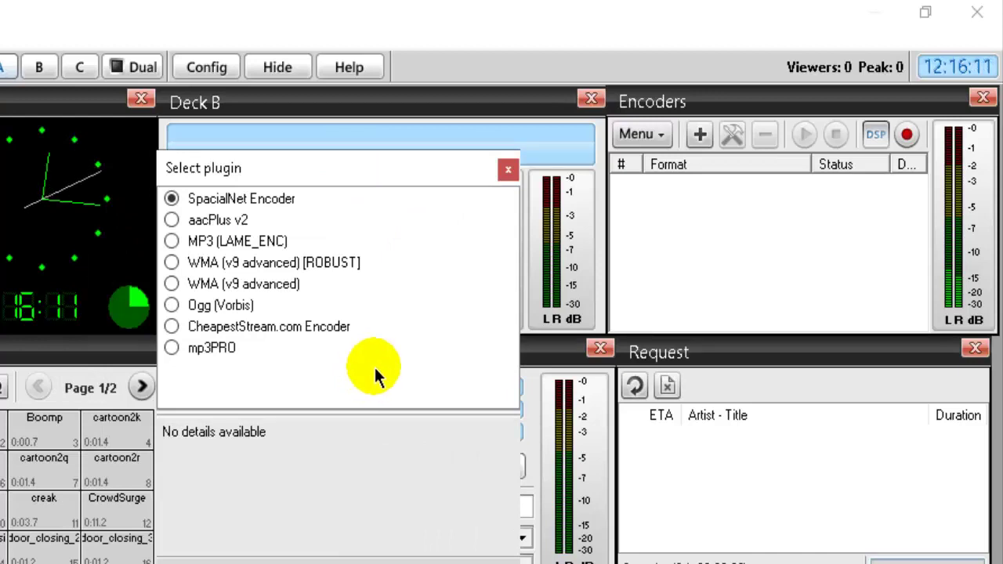
{"action": "left_click", "coordinate": [171, 242]}
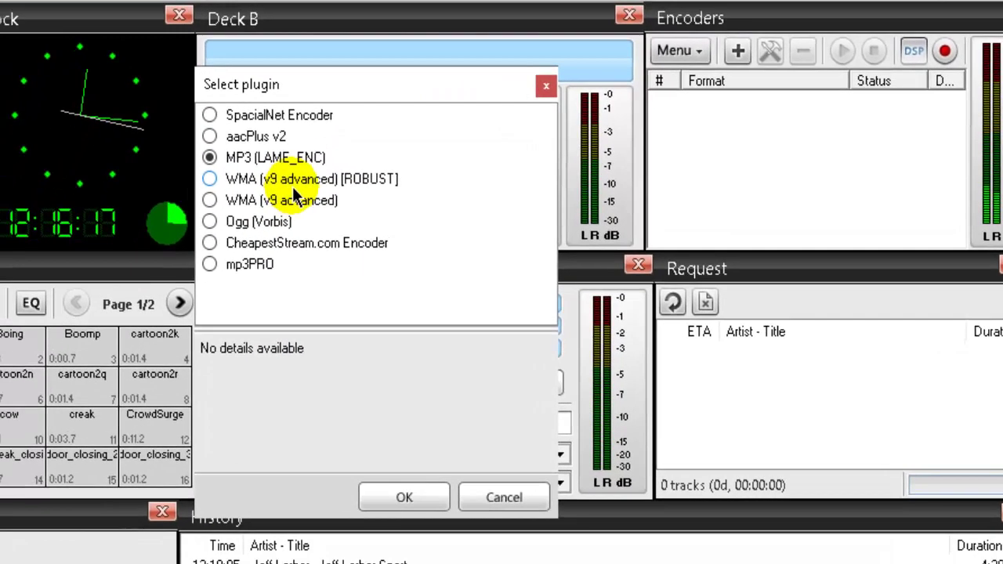
{"action": "left_click", "coordinate": [405, 505]}
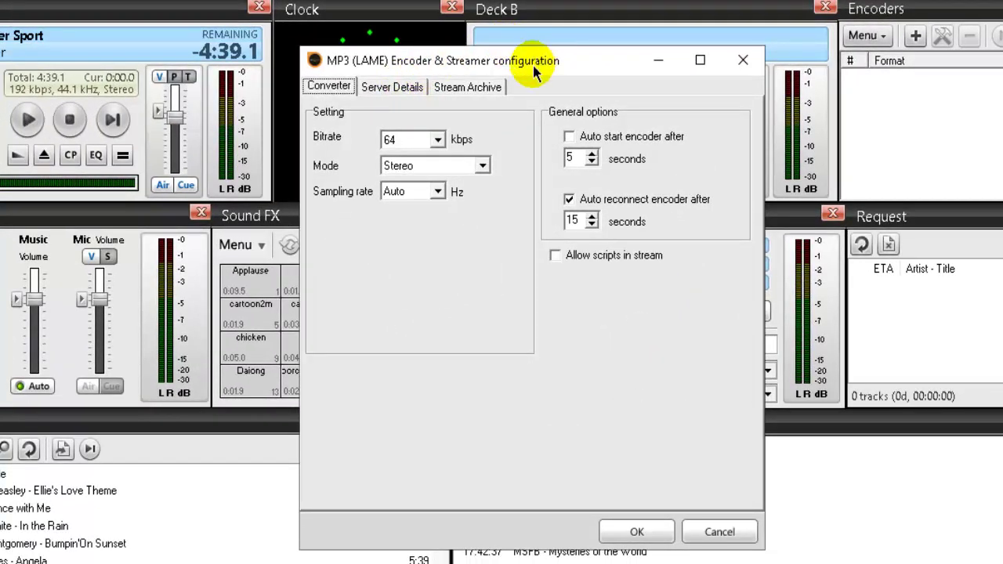
Choose 128 kbps bitrate and leave 'Auto start encoder after' switched off
{"action": "left_click", "coordinate": [437, 141]}
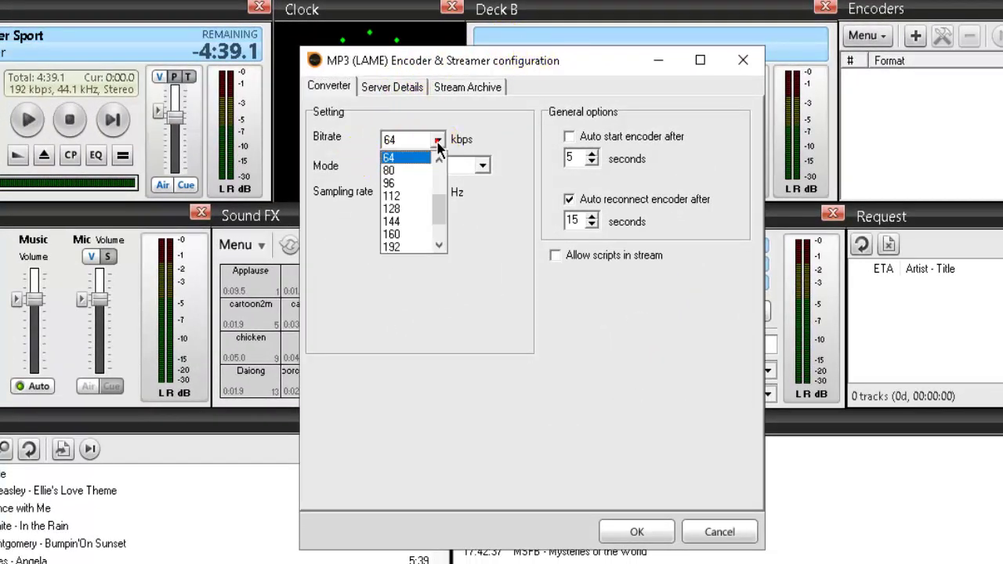
{"action": "left_click", "coordinate": [403, 208]}
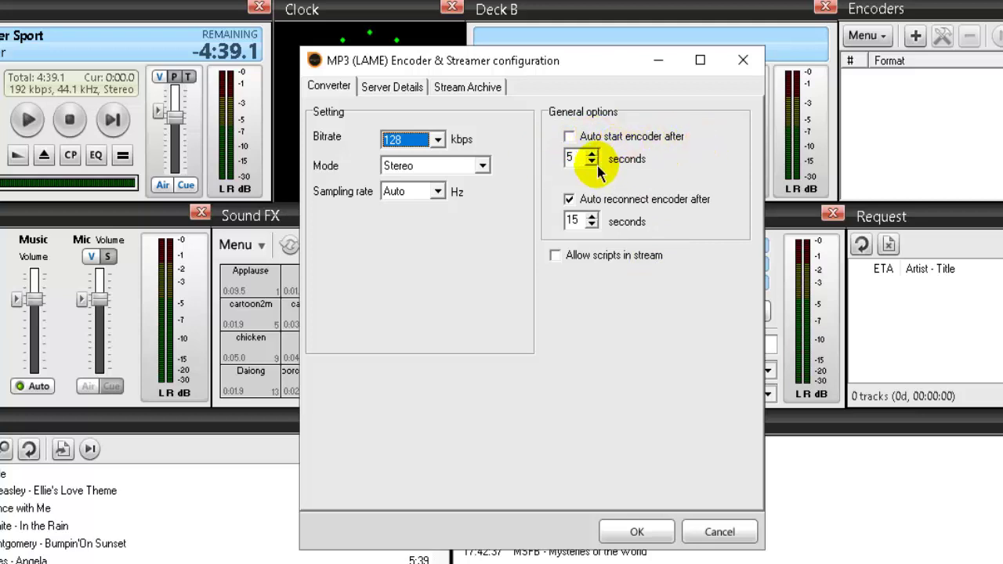
{"action": "left_click", "coordinate": [569, 138]}
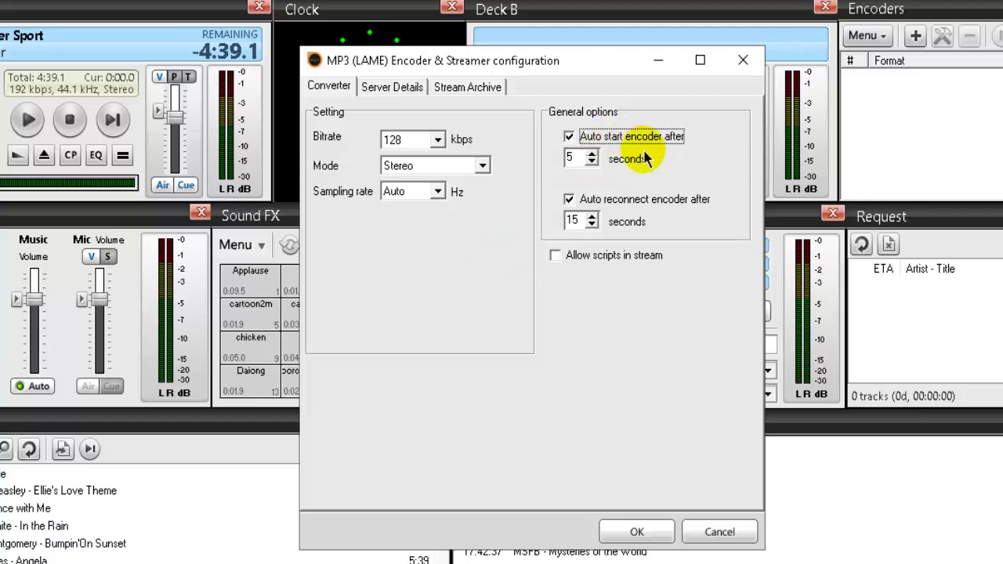
{"action": "left_click", "coordinate": [569, 137]}
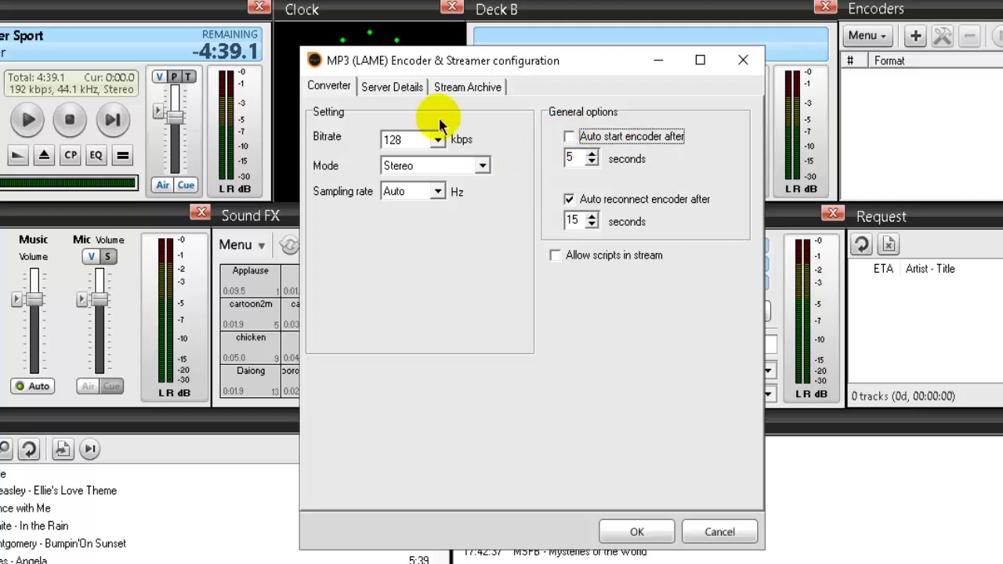
Review Server Details (localhost, port 8000, username), keeping SHOUTcast v2 selected
{"action": "left_click", "coordinate": [390, 90]}
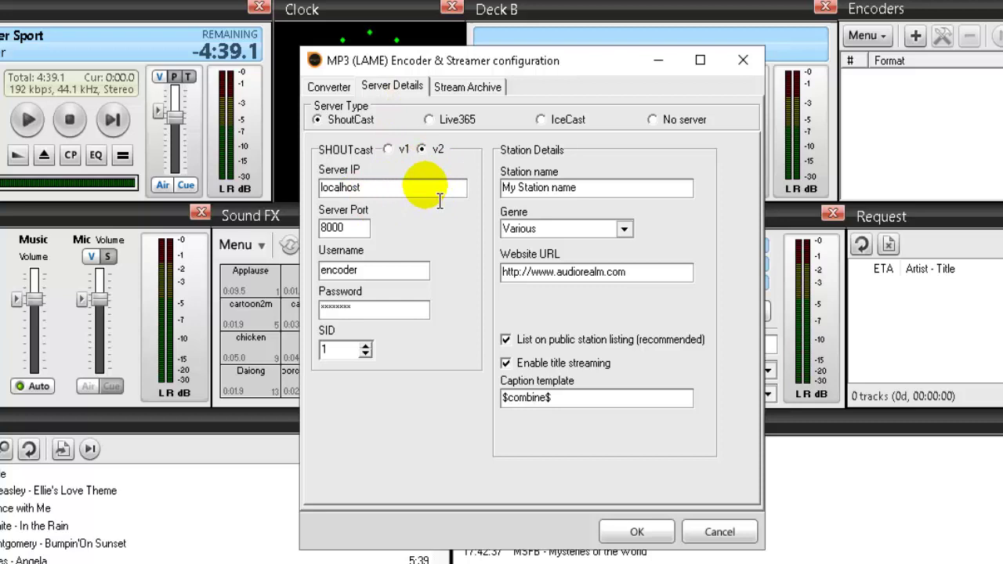
{"action": "double_click", "coordinate": [384, 188]}
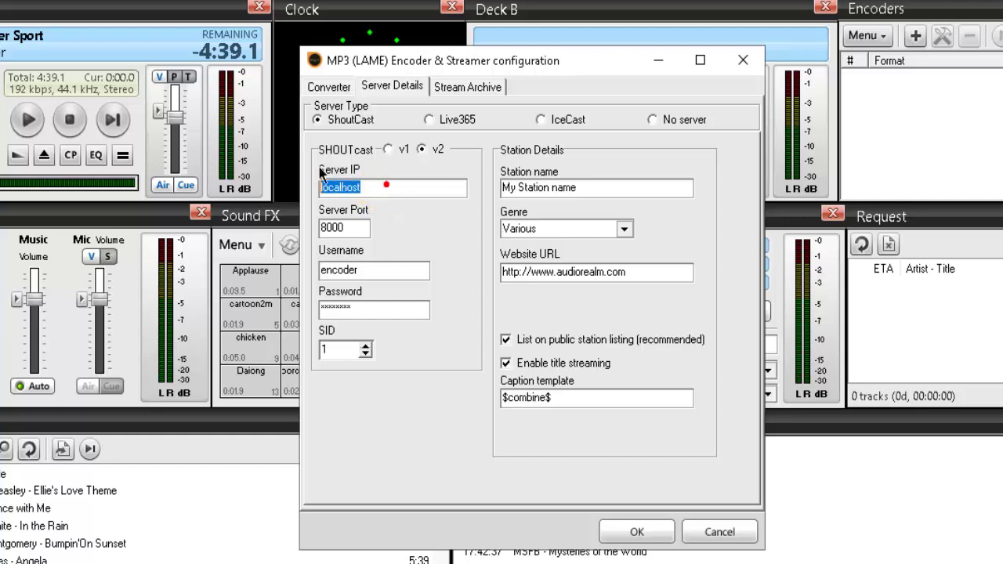
{"action": "left_click", "coordinate": [363, 231]}
{"action": "double_click", "coordinate": [367, 228]}
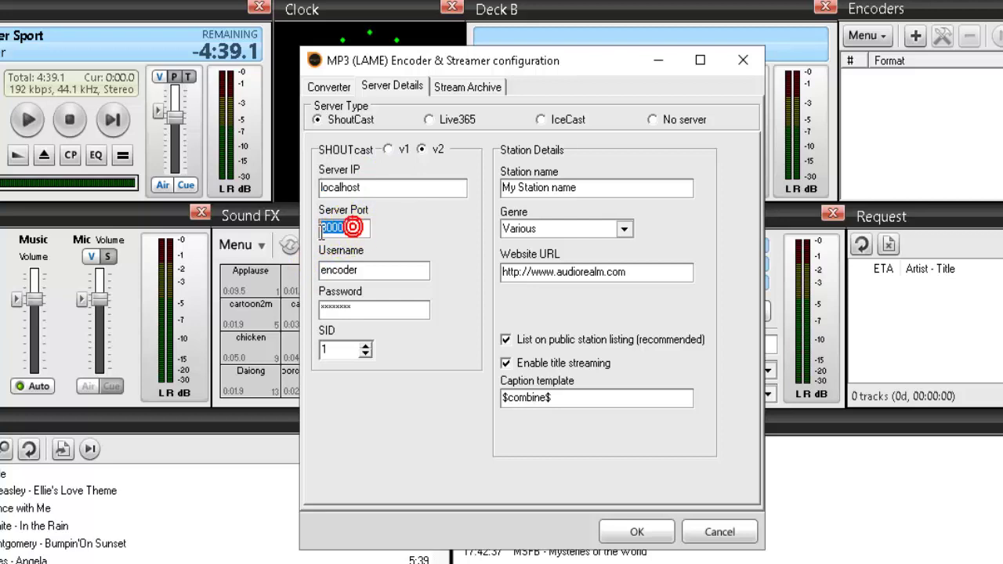
{"action": "double_click", "coordinate": [375, 270]}
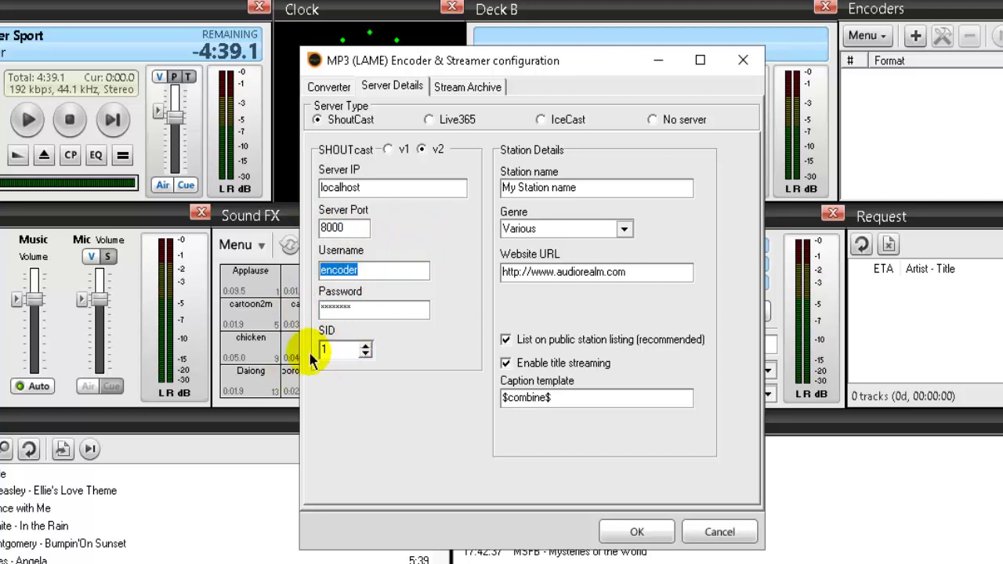
{"action": "left_click", "coordinate": [388, 149]}
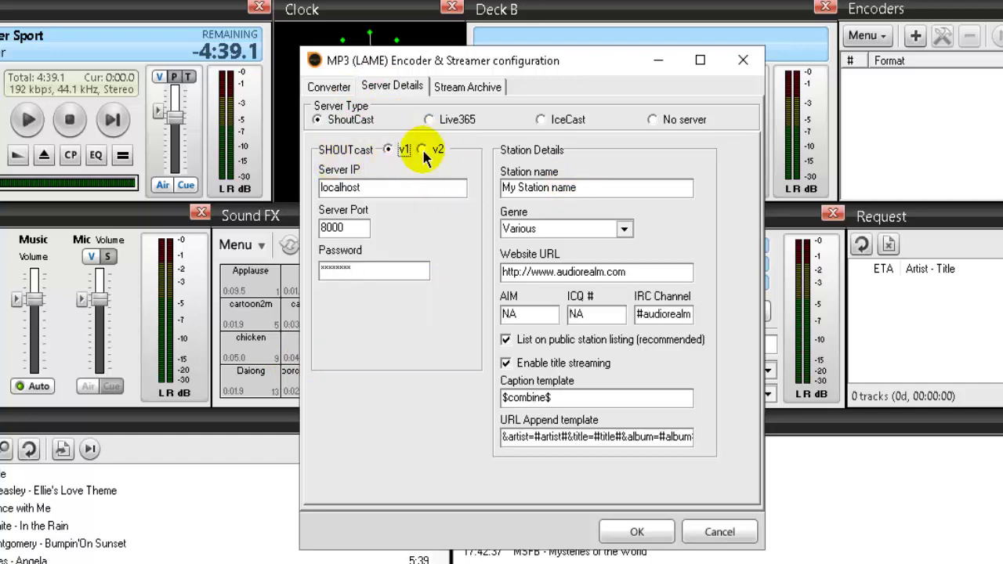
{"action": "left_click", "coordinate": [423, 150]}
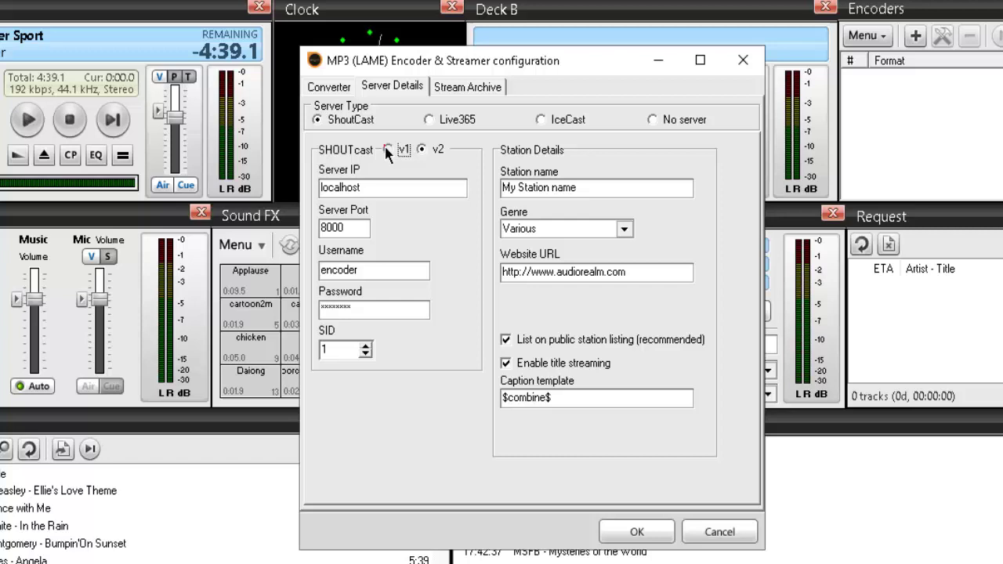
{"action": "left_click", "coordinate": [387, 148]}
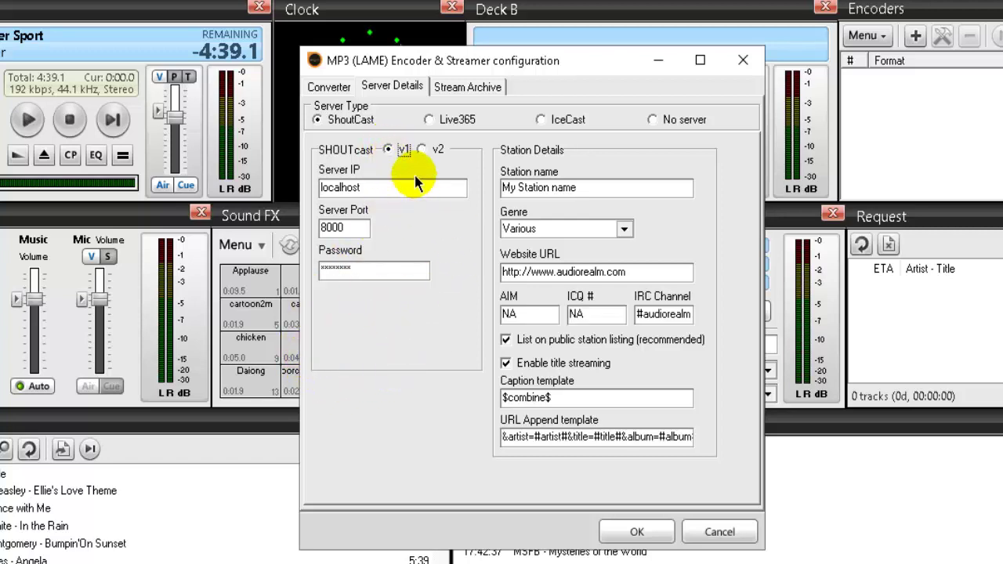
{"action": "left_click", "coordinate": [422, 150]}
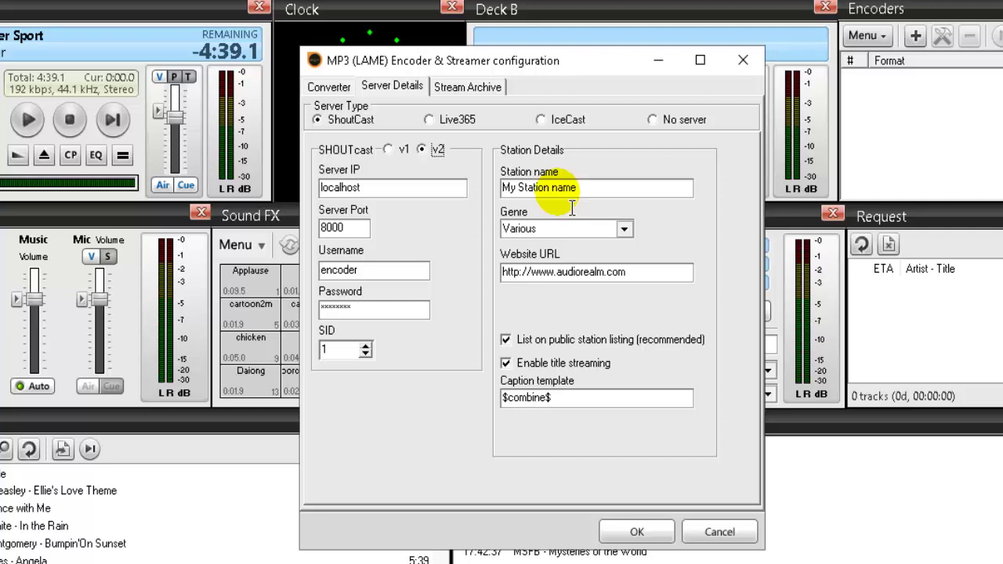
Leave the genre as Various, select the Website URL text, and view Stream Archive settings
{"action": "left_click", "coordinate": [624, 228]}
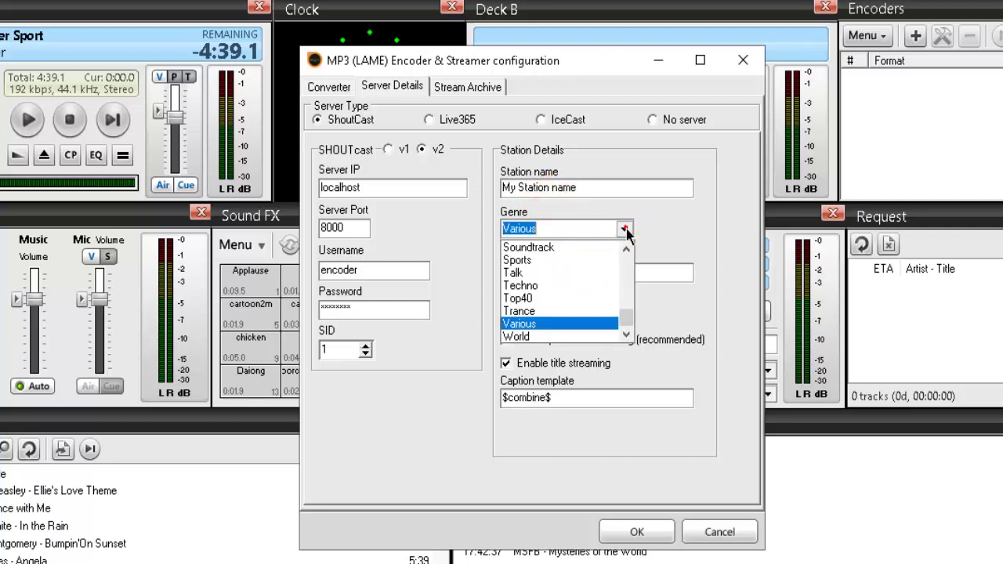
{"action": "left_click", "coordinate": [678, 220]}
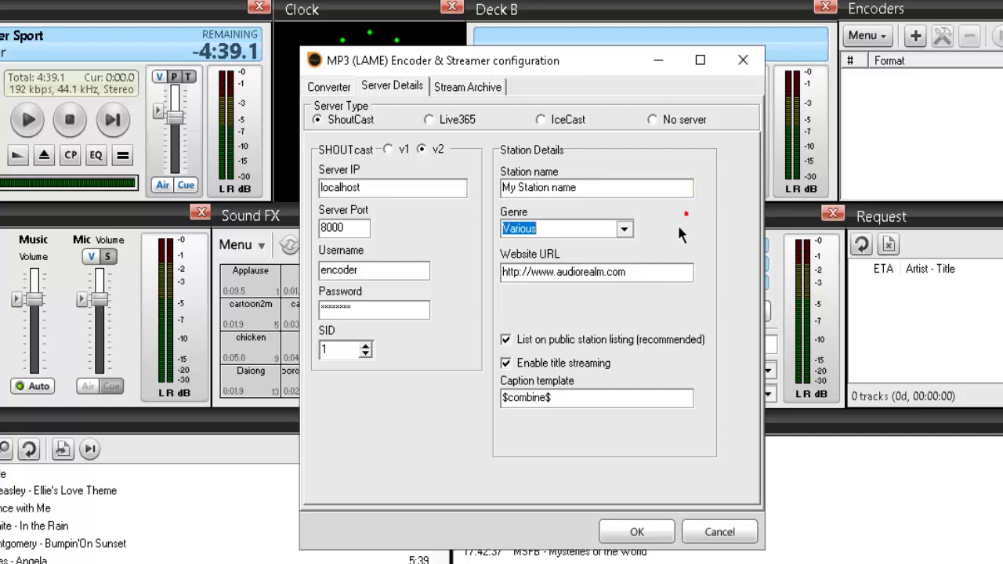
{"action": "left_click_drag", "start_coordinate": [647, 274], "coordinate": [460, 284]}
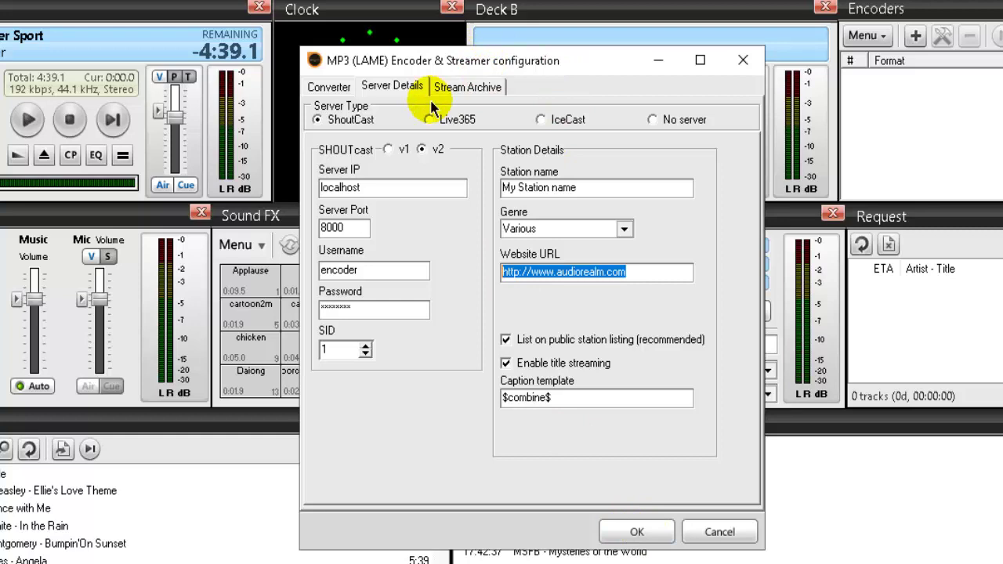
{"action": "left_click", "coordinate": [457, 92]}
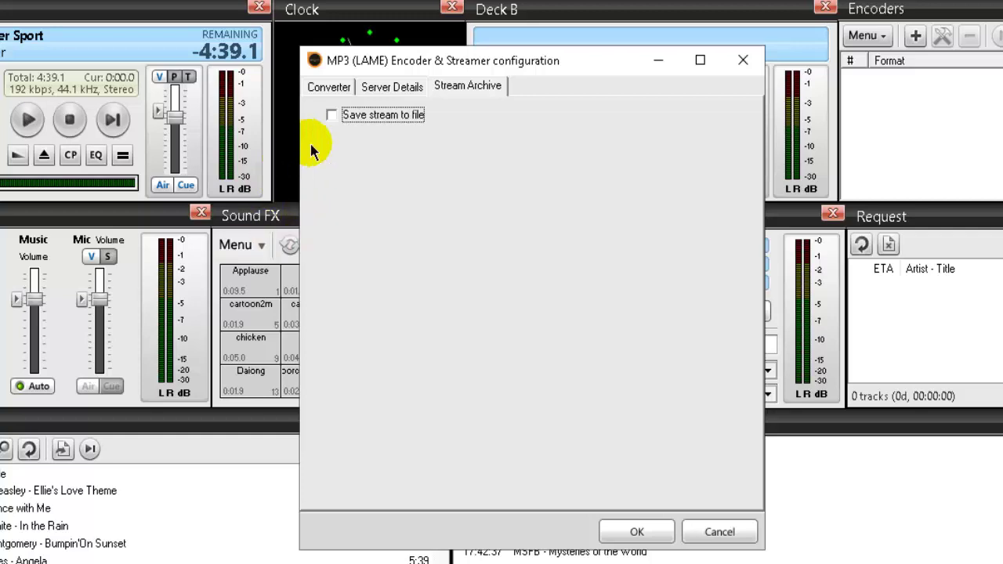
Keep Save stream to file off and move back through the Converter and Server Details tabs
{"action": "left_click", "coordinate": [331, 115]}
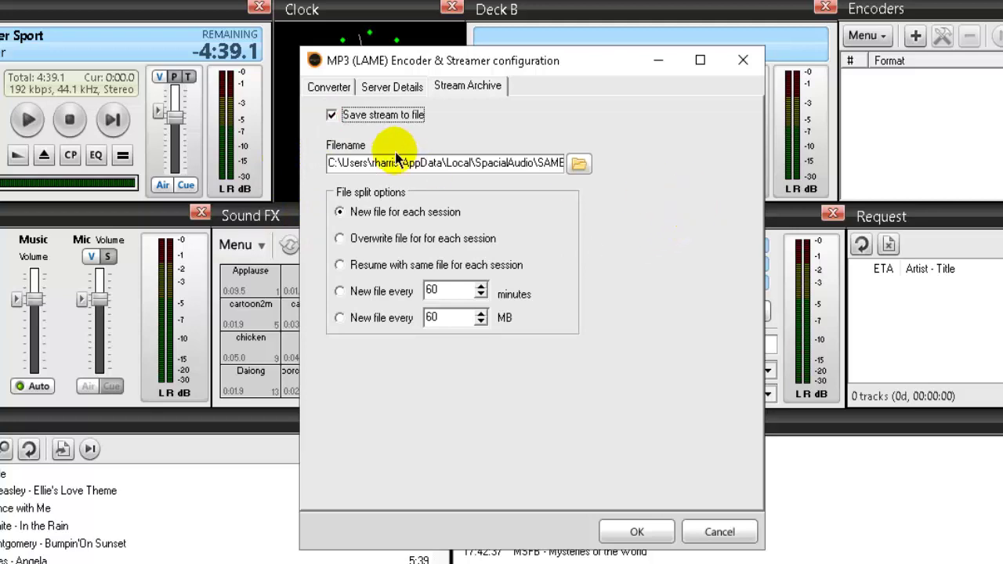
{"action": "left_click", "coordinate": [336, 116]}
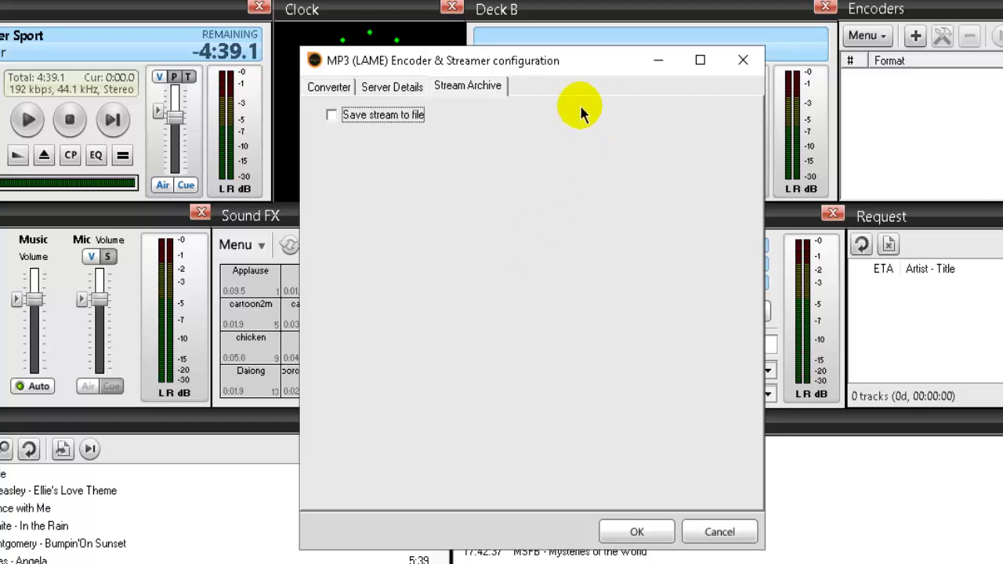
{"action": "left_click", "coordinate": [330, 88]}
{"action": "key", "text": "Right"}
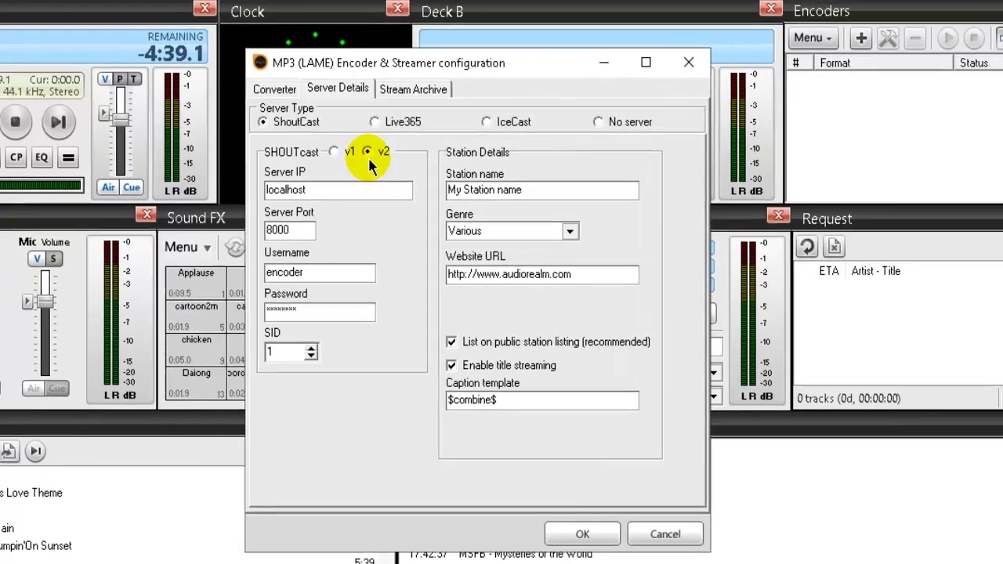
Close the encoder configuration with OK and start a new encoder with MP3 (LAME_ENC) chosen
{"action": "left_click", "coordinate": [637, 531]}
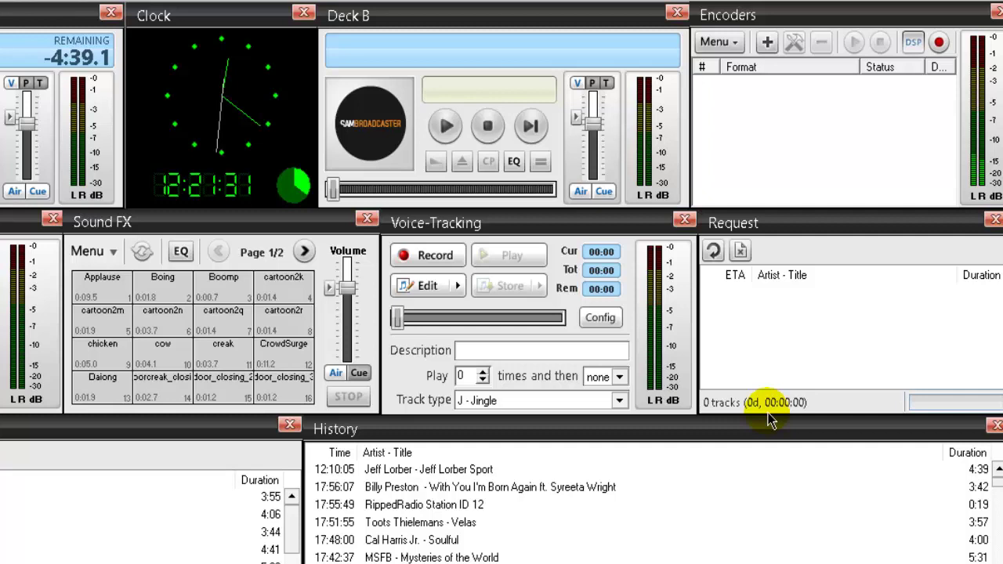
{"action": "left_click", "coordinate": [767, 43]}
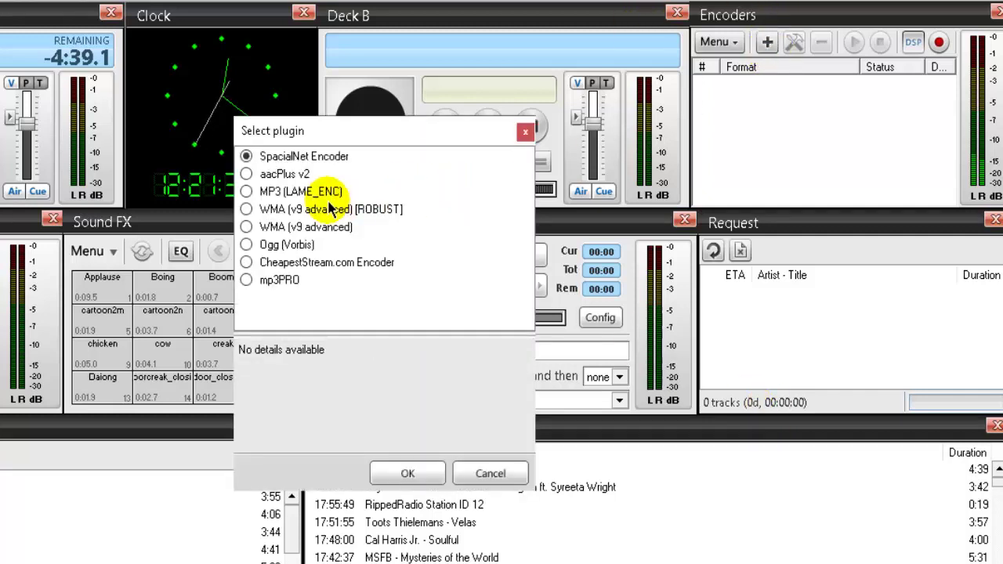
{"action": "left_click", "coordinate": [248, 192]}
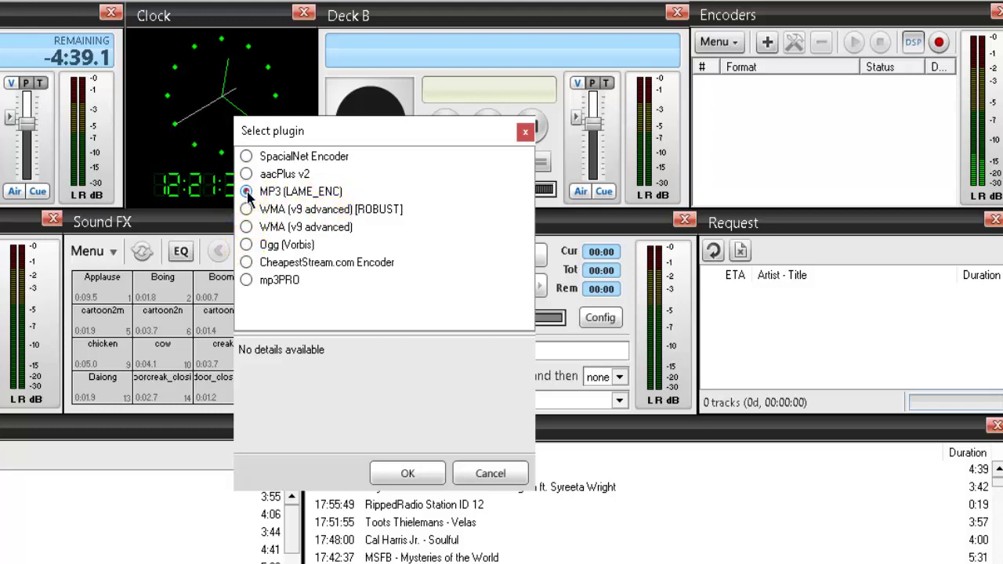
Confirm MP3 (LAME_ENC) in Select plugin and pick 128 from the Bitrate list
{"action": "left_click", "coordinate": [407, 473]}
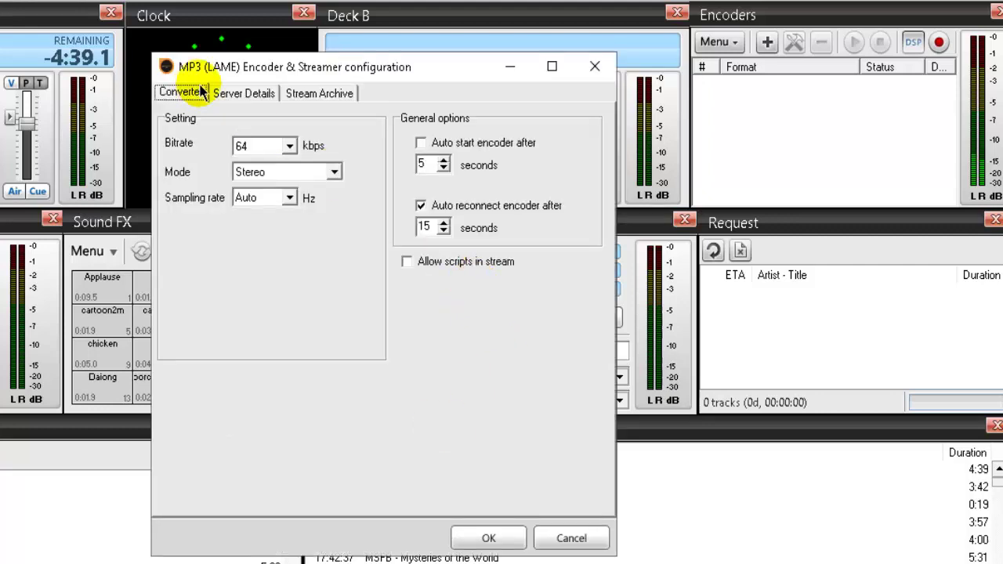
{"action": "left_click", "coordinate": [289, 146]}
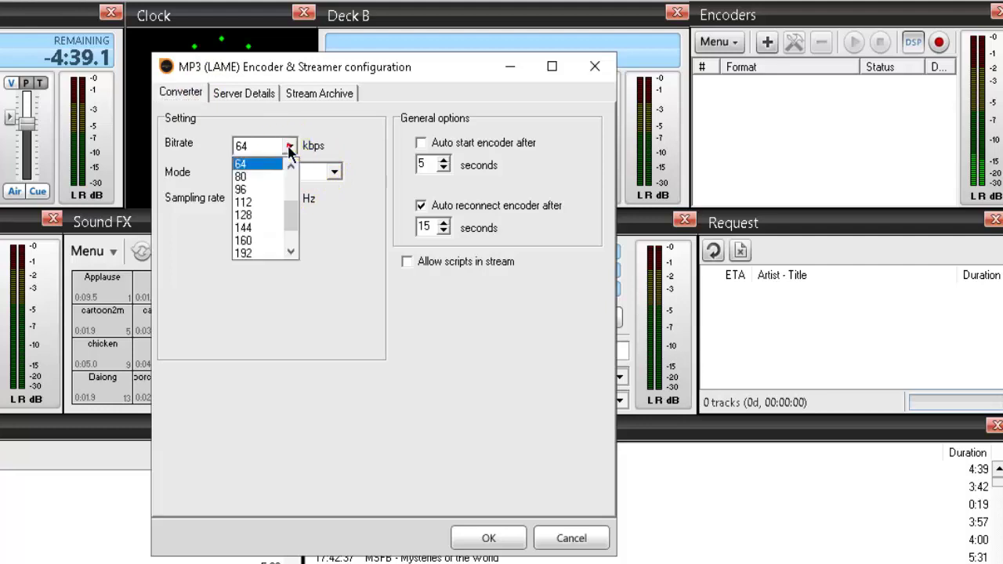
{"action": "left_click", "coordinate": [258, 214]}
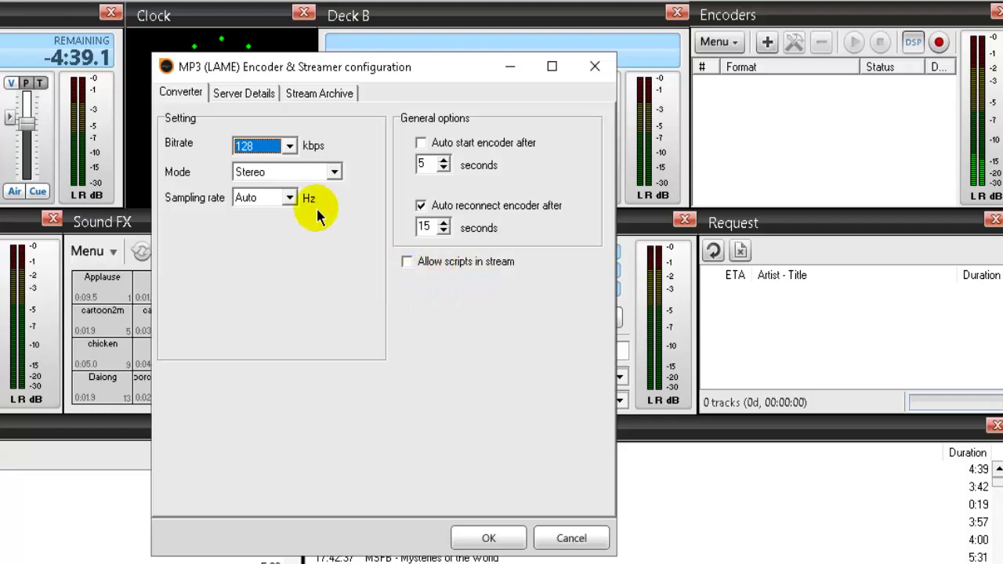
Switch Server Details to IceCast 2 and paste ls6.int.live365.net as the Server IP
{"action": "left_click", "coordinate": [251, 96]}
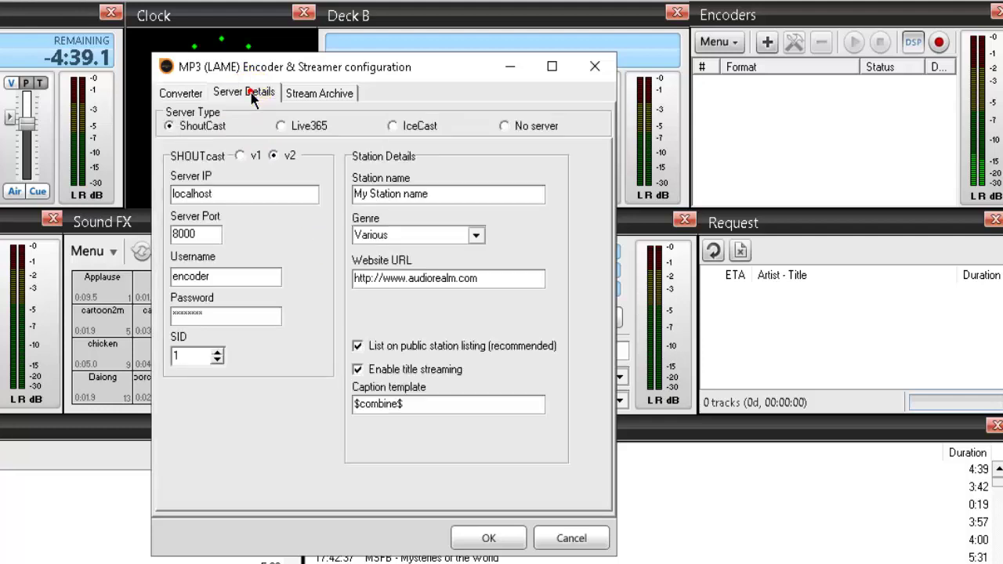
{"action": "left_click", "coordinate": [397, 128]}
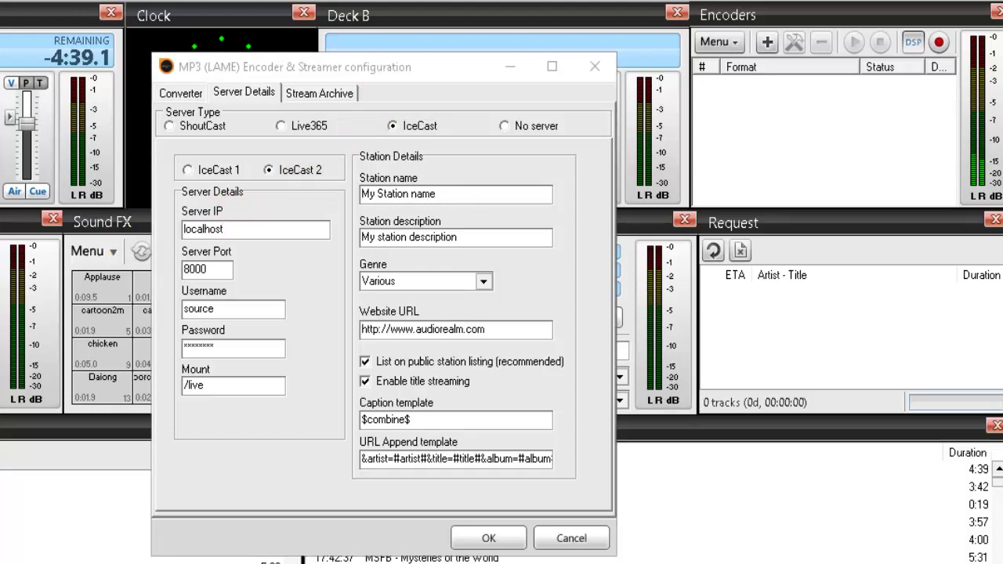
{"action": "double_click", "coordinate": [251, 228]}
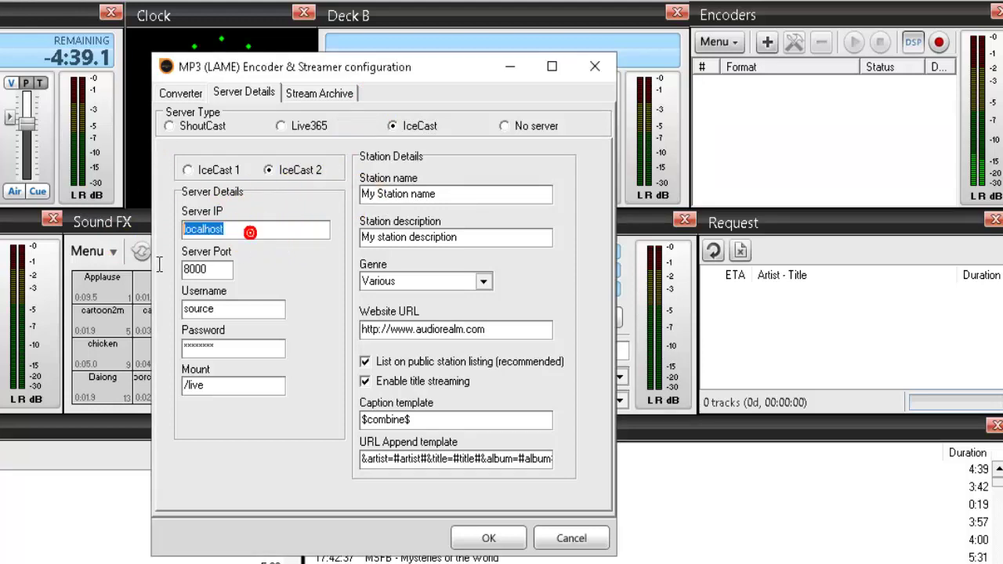
{"action": "right_click", "coordinate": [200, 233]}
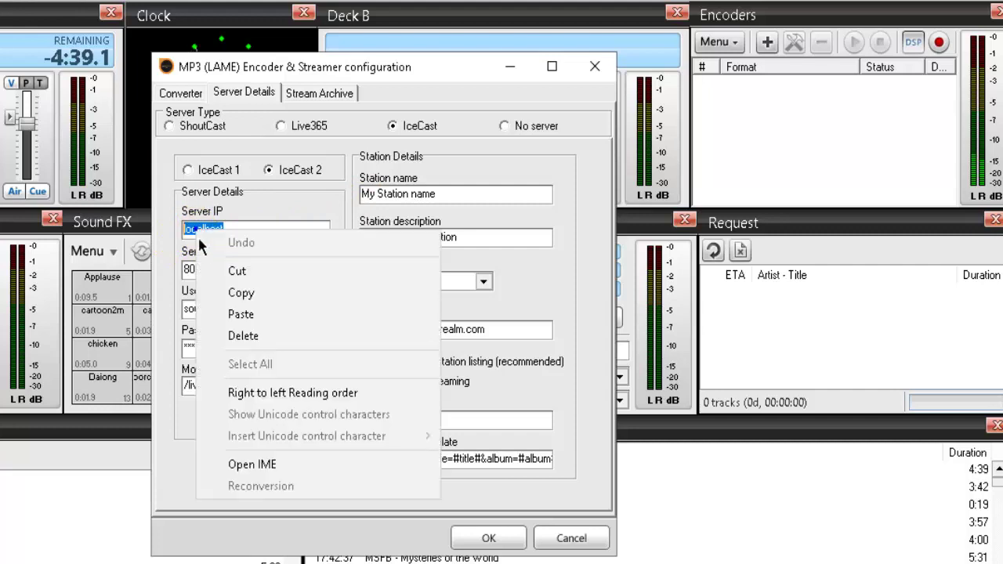
{"action": "left_click", "coordinate": [253, 315]}
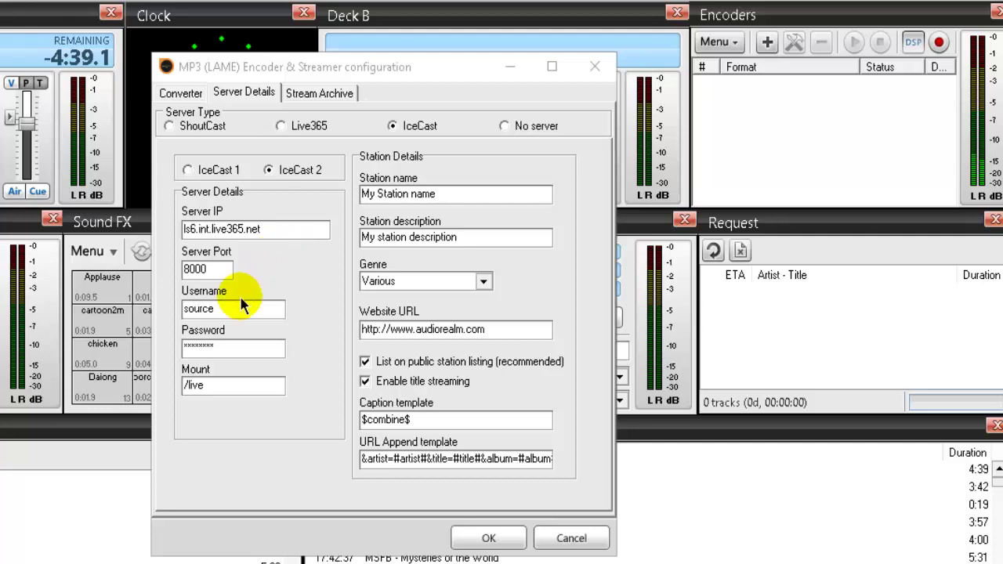
Replace the masked password with the station's pasted password
{"action": "double_click", "coordinate": [225, 346]}
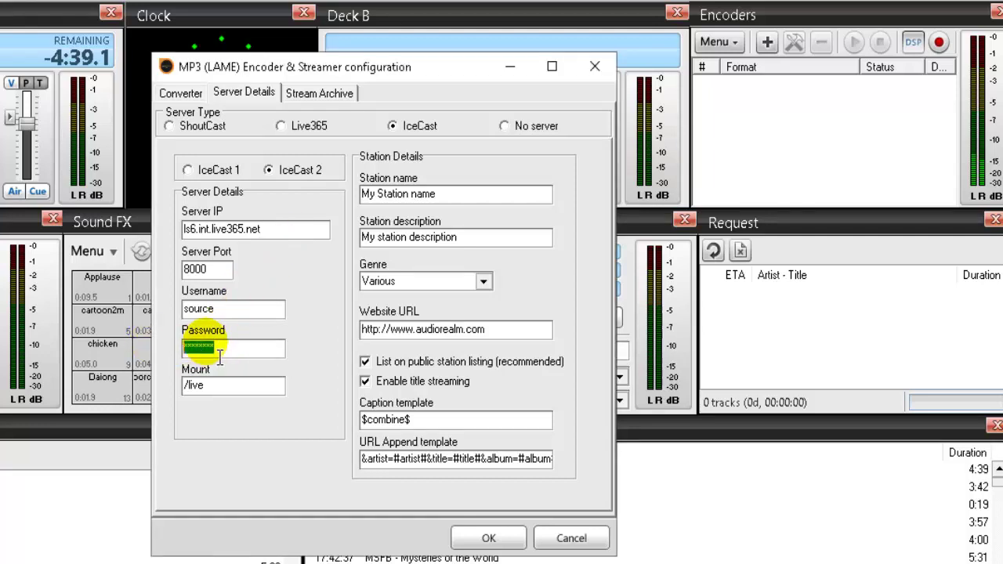
{"action": "right_click", "coordinate": [205, 343]}
{"action": "left_click", "coordinate": [253, 429]}
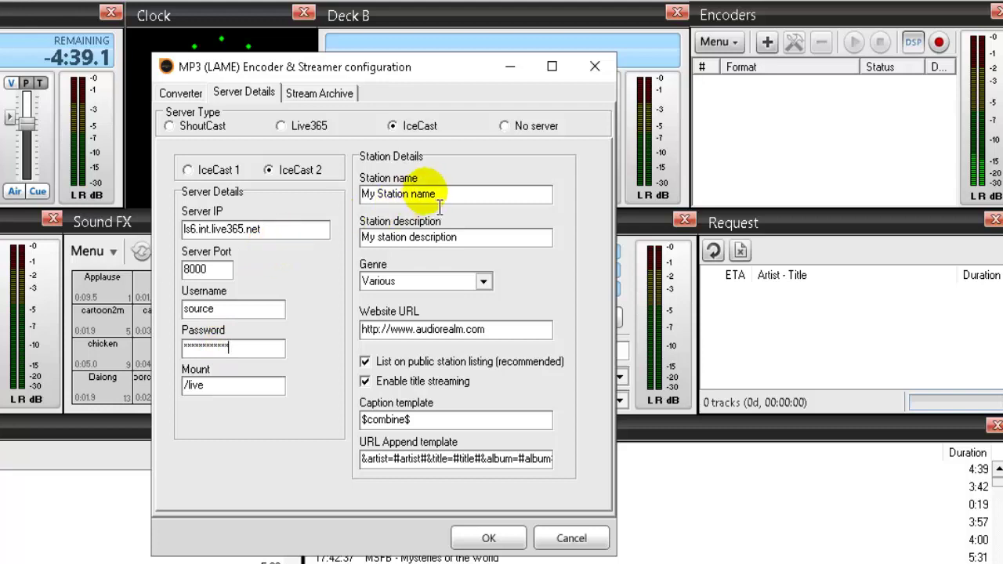
Name the station 'WRIP-Ripped Radio Smooth Jazz' with description 'We're Smooth 24 Hours a Day !!!'
{"action": "left_click_drag", "start_coordinate": [463, 207], "coordinate": [349, 180]}
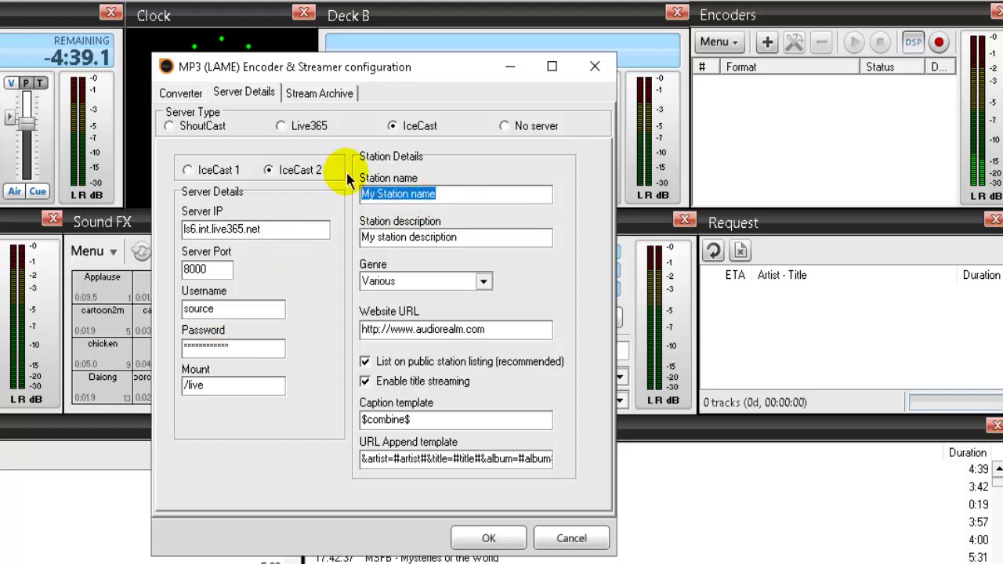
{"action": "type", "text": "WR"}
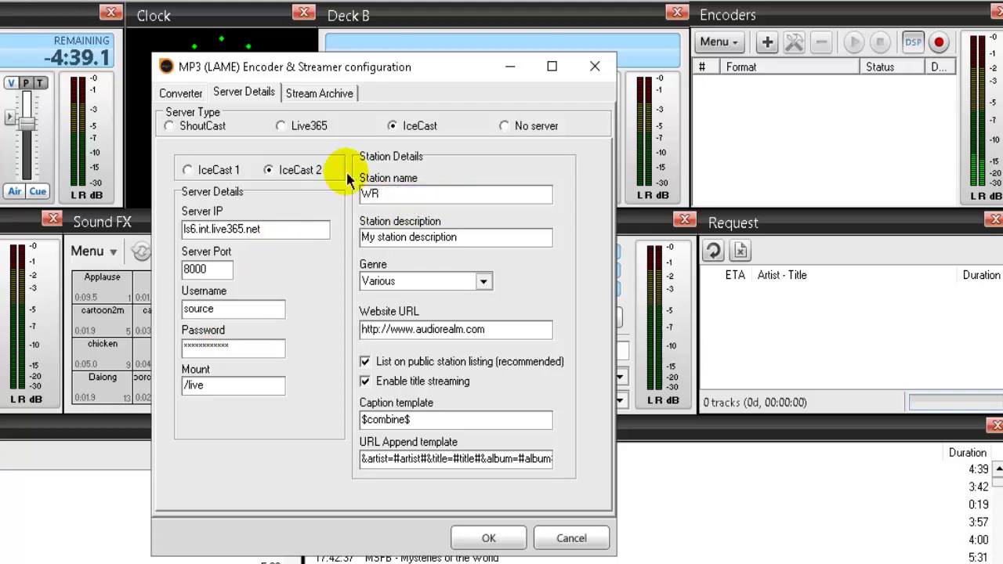
{"action": "type", "text": "IP-Ripped"}
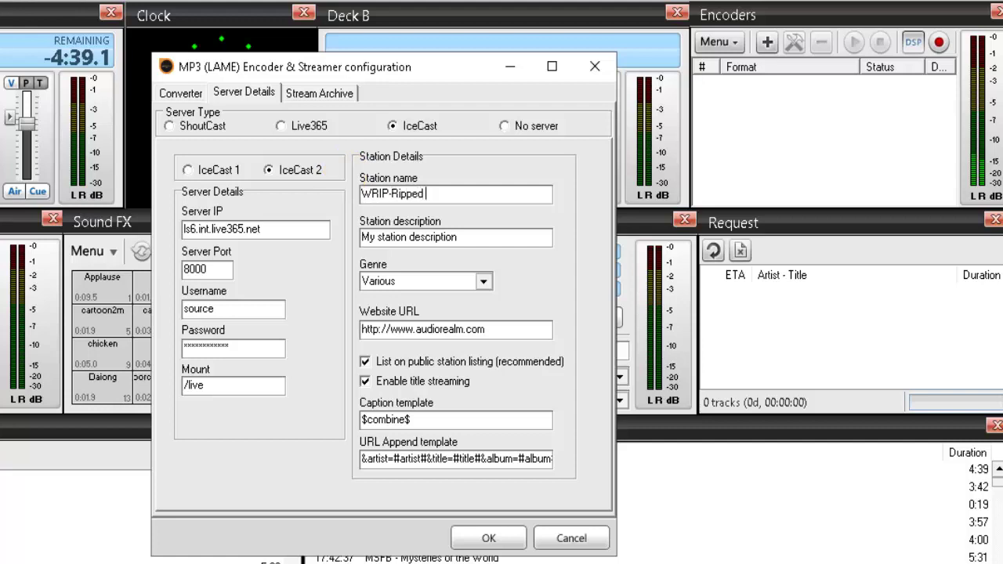
{"action": "type", "text": " Radio Smooth Jazz"}
{"action": "left_click", "coordinate": [486, 241]}
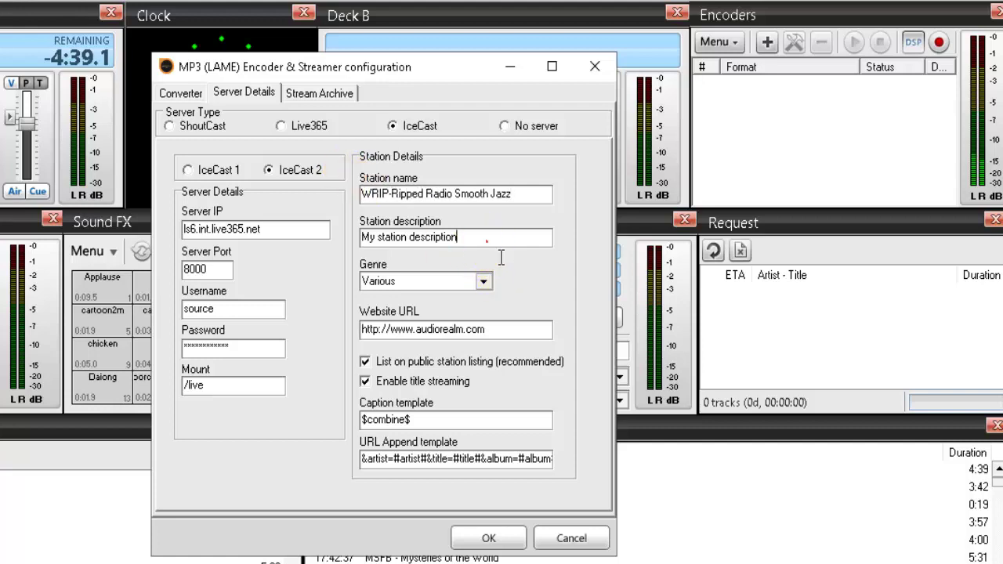
{"action": "triple_click", "coordinate": [488, 237]}
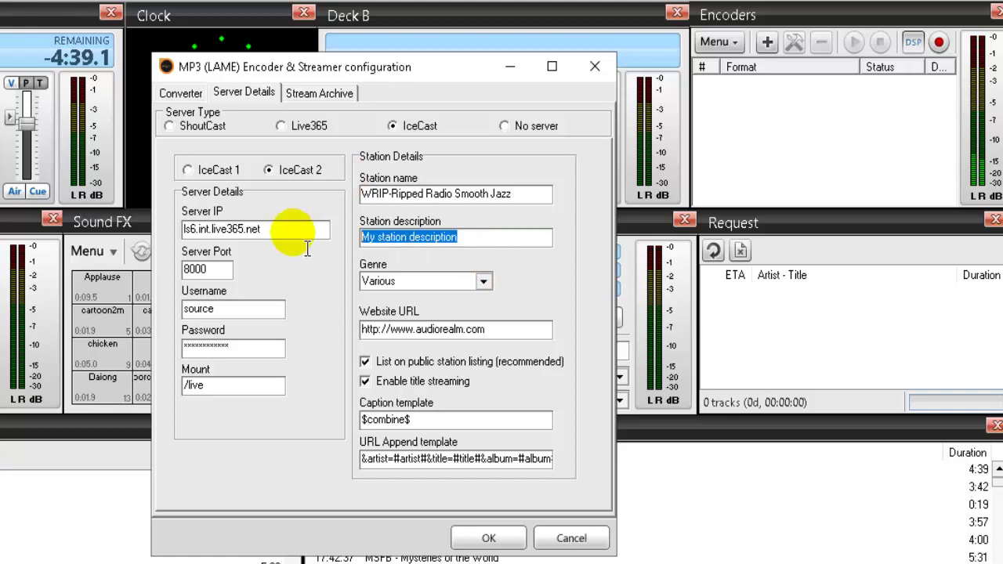
{"action": "type", "text": "We're"}
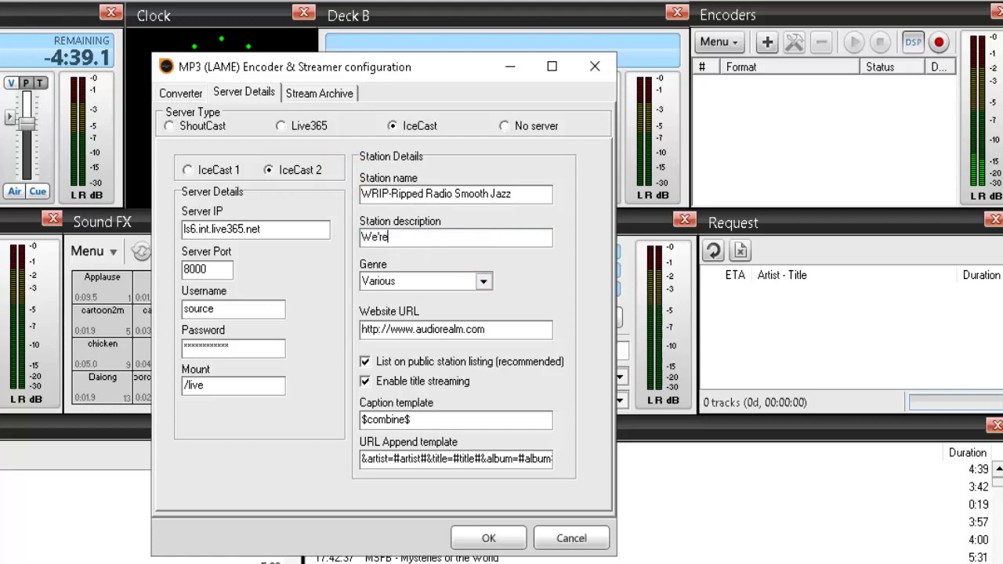
{"action": "type", "text": " Smooth 24 Hours"}
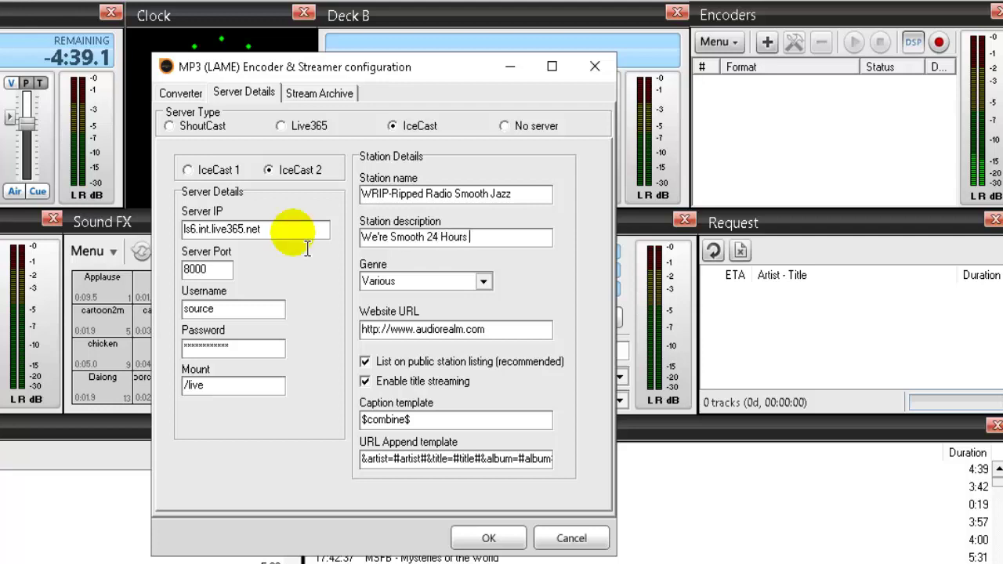
{"action": "type", "text": " a Day !!!"}
{"action": "left_click", "coordinate": [483, 281]}
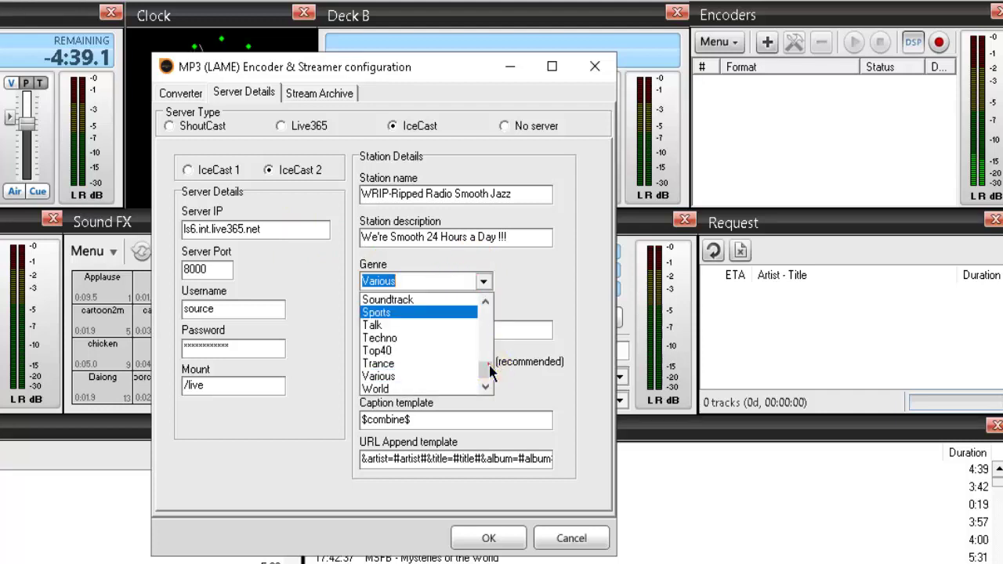
{"action": "left_click", "coordinate": [486, 359]}
{"action": "left_click", "coordinate": [485, 358]}
{"action": "left_click_drag", "start_coordinate": [488, 357], "coordinate": [484, 350]}
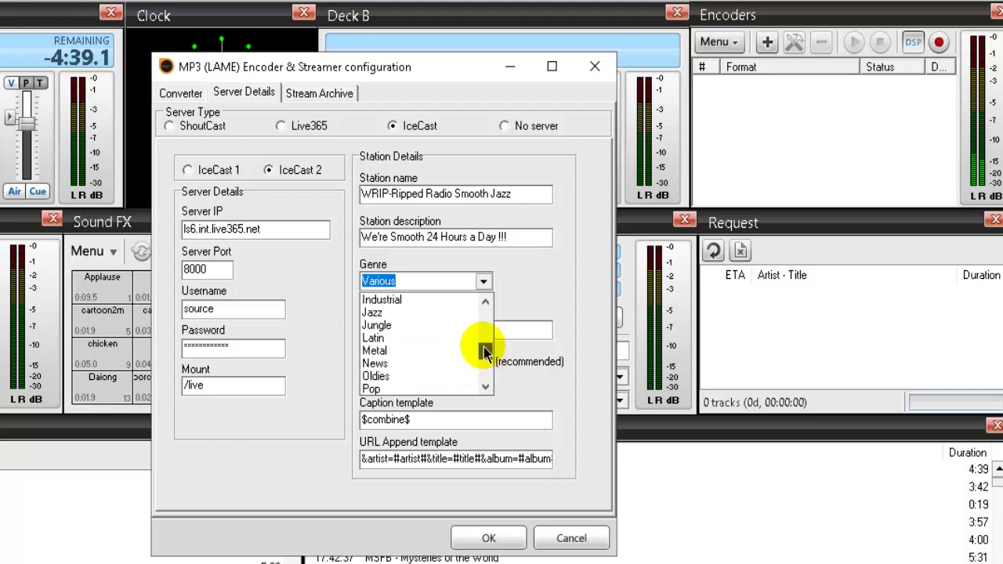
{"action": "left_click", "coordinate": [413, 311]}
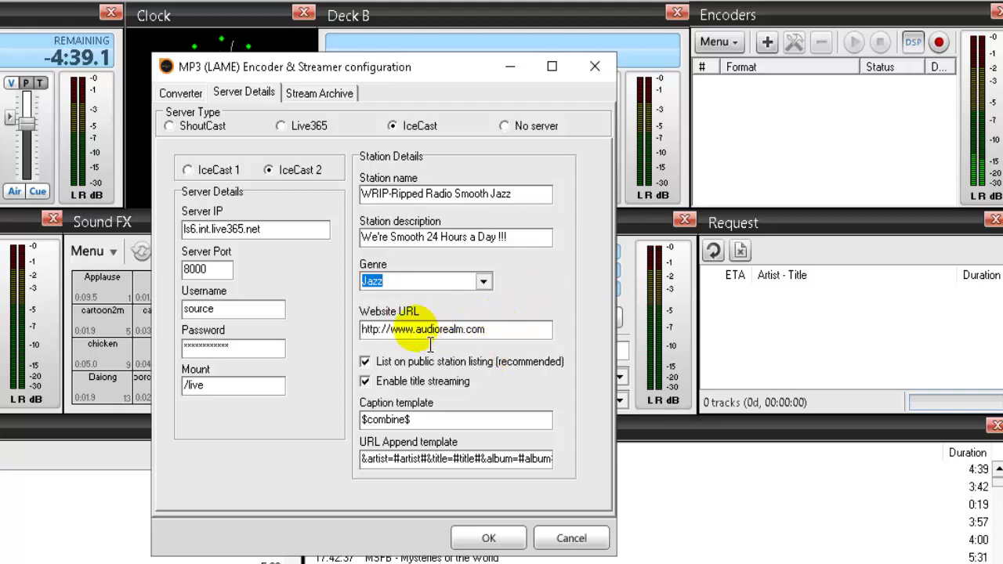
{"action": "left_click_drag", "start_coordinate": [415, 330], "coordinate": [486, 330]}
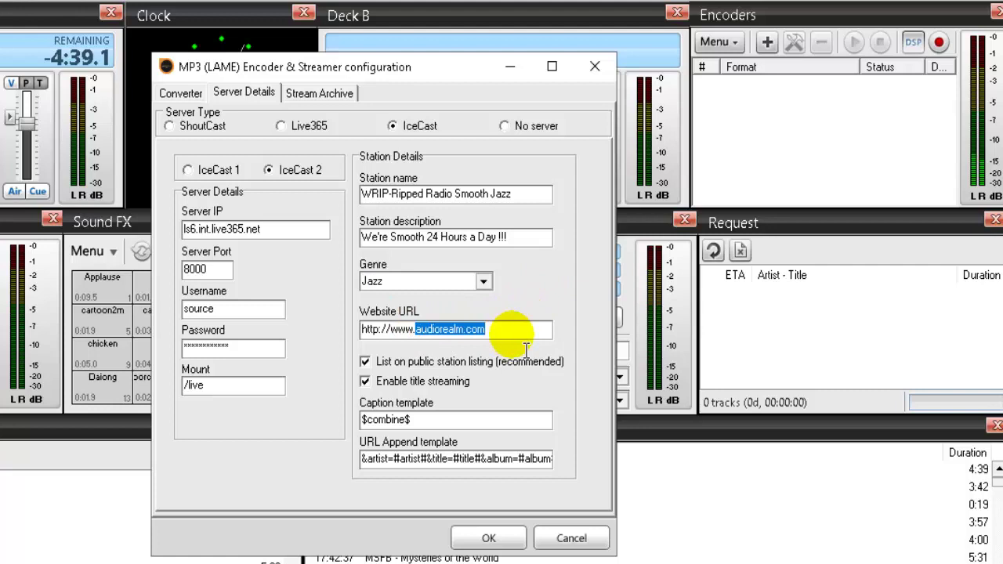
{"action": "type", "text": "ripped"}
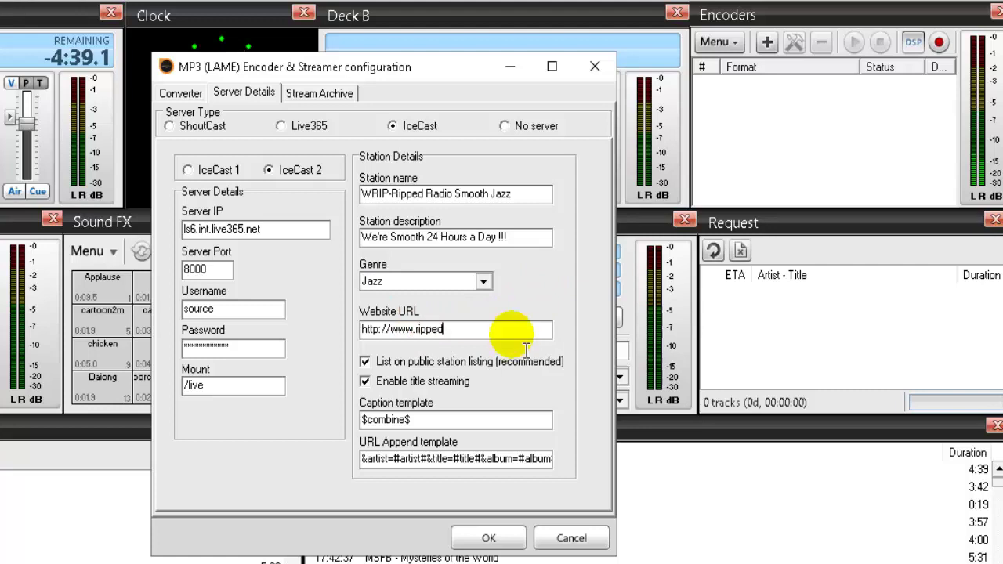
{"action": "type", "text": "radio.com"}
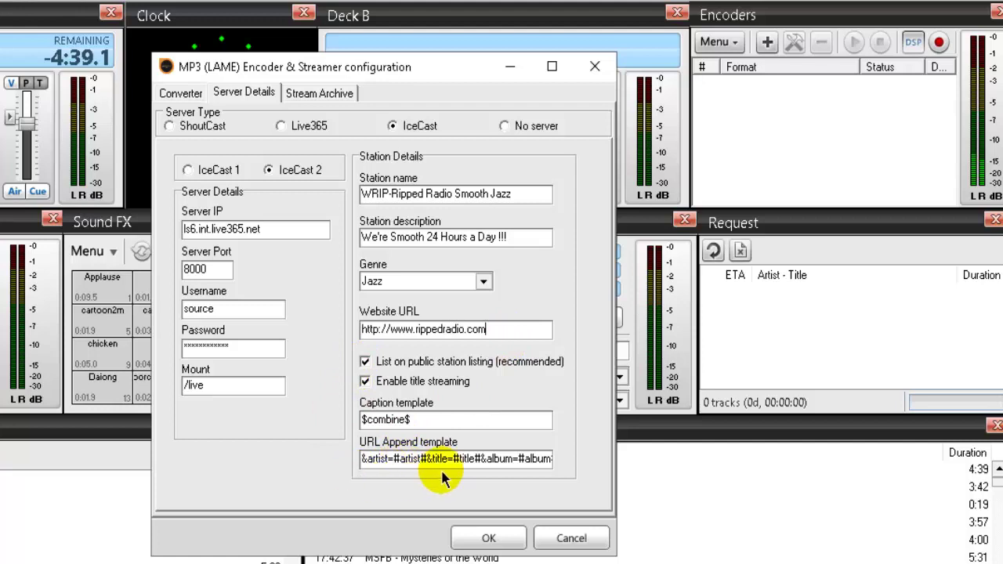
{"action": "left_click", "coordinate": [328, 94]}
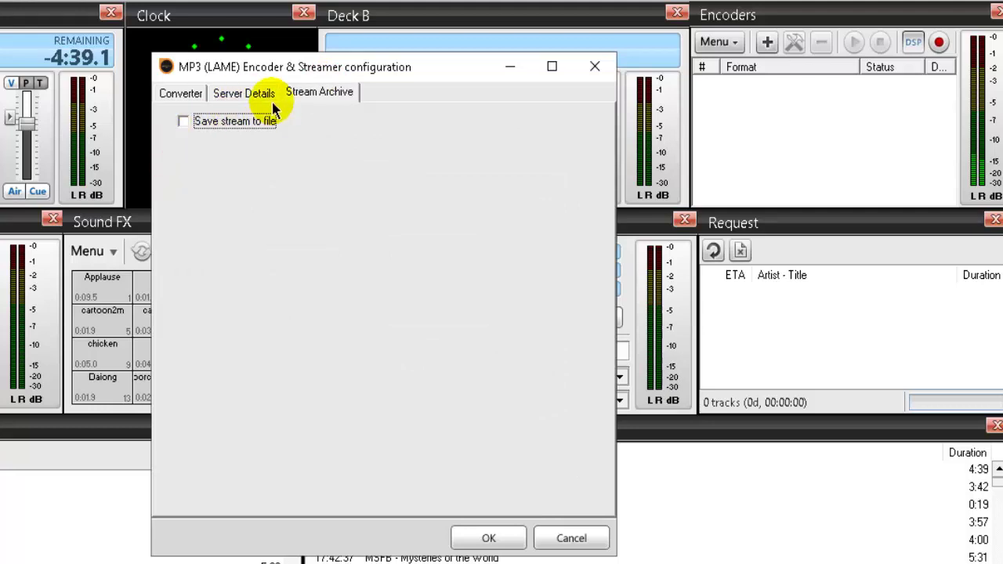
{"action": "left_click", "coordinate": [178, 91]}
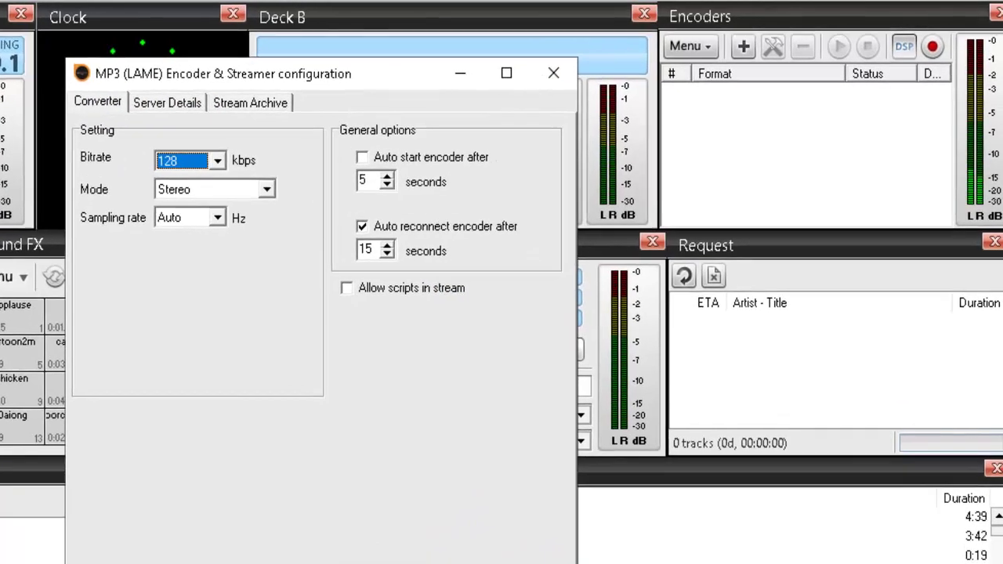
Save the 128 kbps MP3 encoder settings and select the new encoder in the list
{"action": "key", "text": "Return"}
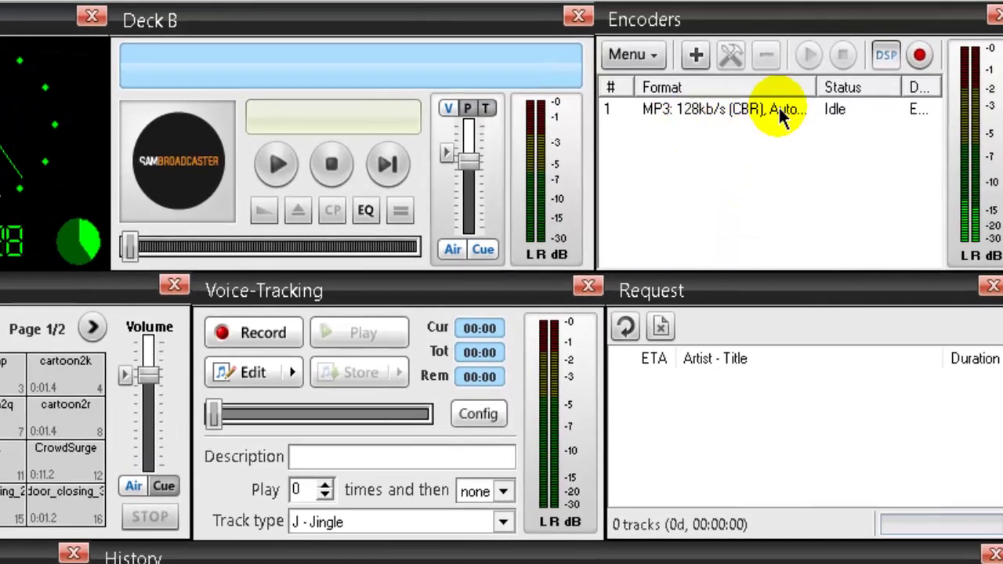
{"action": "left_click", "coordinate": [775, 116]}
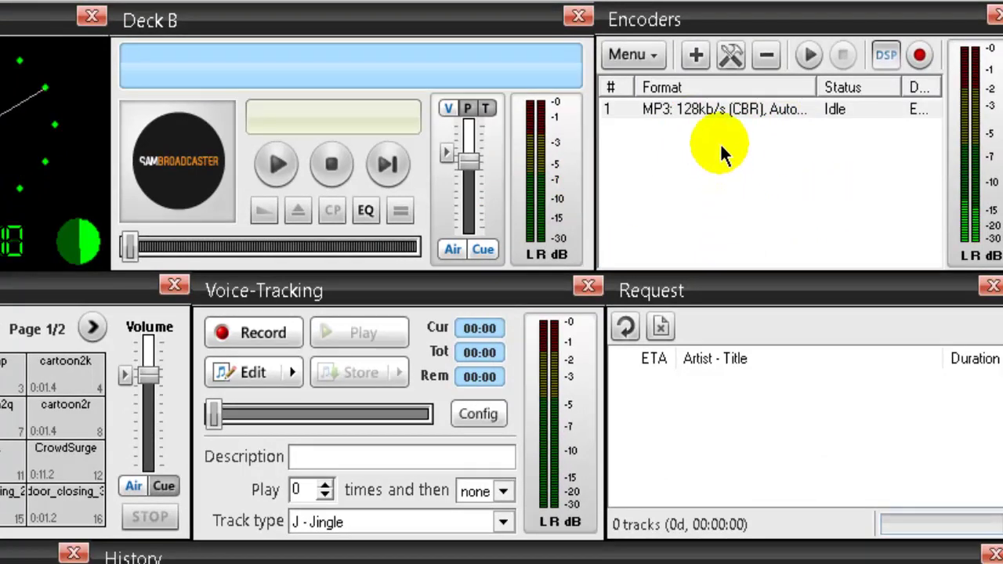
{"action": "right_click", "coordinate": [704, 105]}
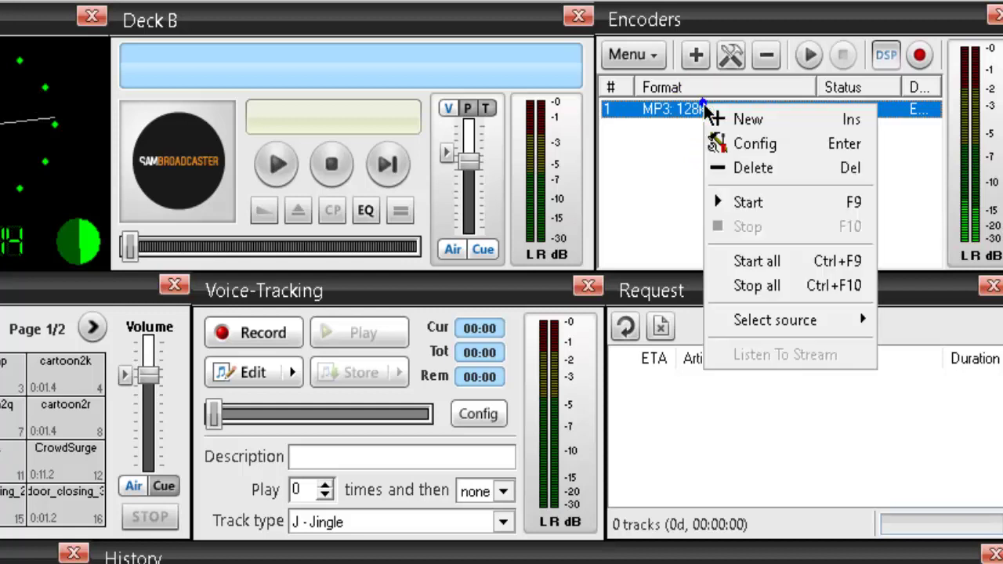
{"action": "left_click", "coordinate": [653, 160]}
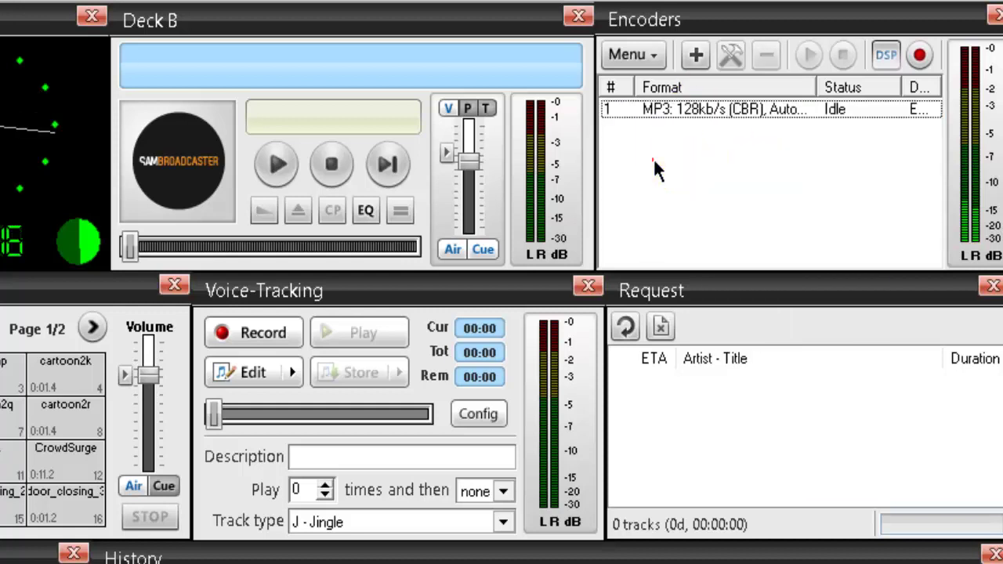
{"action": "left_click", "coordinate": [711, 110]}
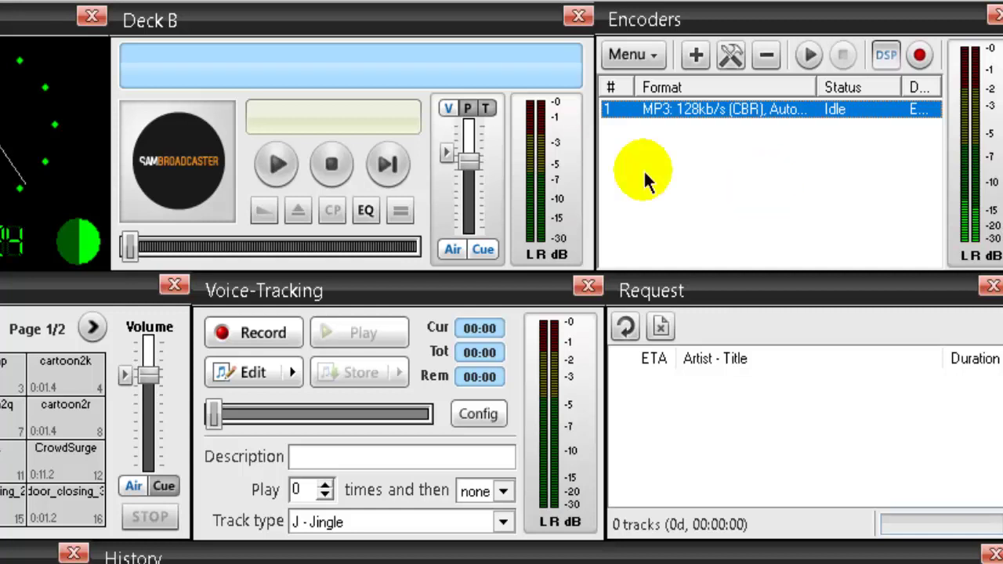
Test-start the MP3 encoder, then stop it after it reports an error
{"action": "right_click", "coordinate": [746, 112]}
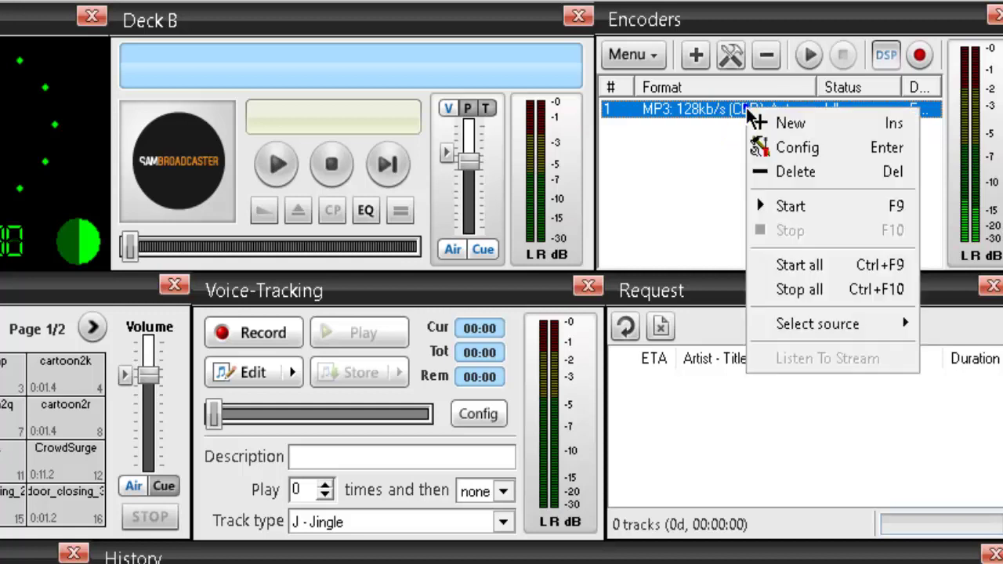
{"action": "left_click", "coordinate": [801, 207]}
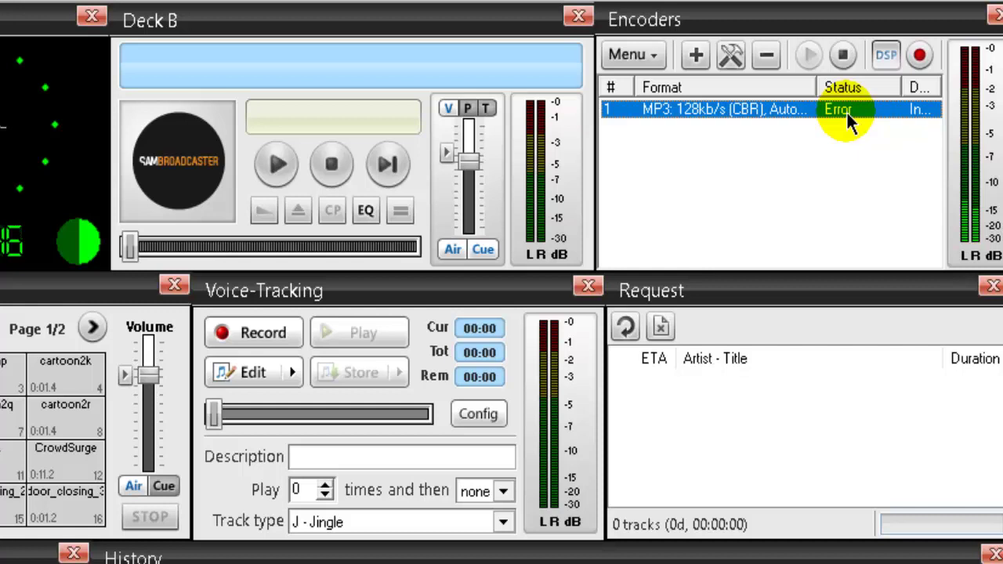
{"action": "right_click", "coordinate": [795, 107]}
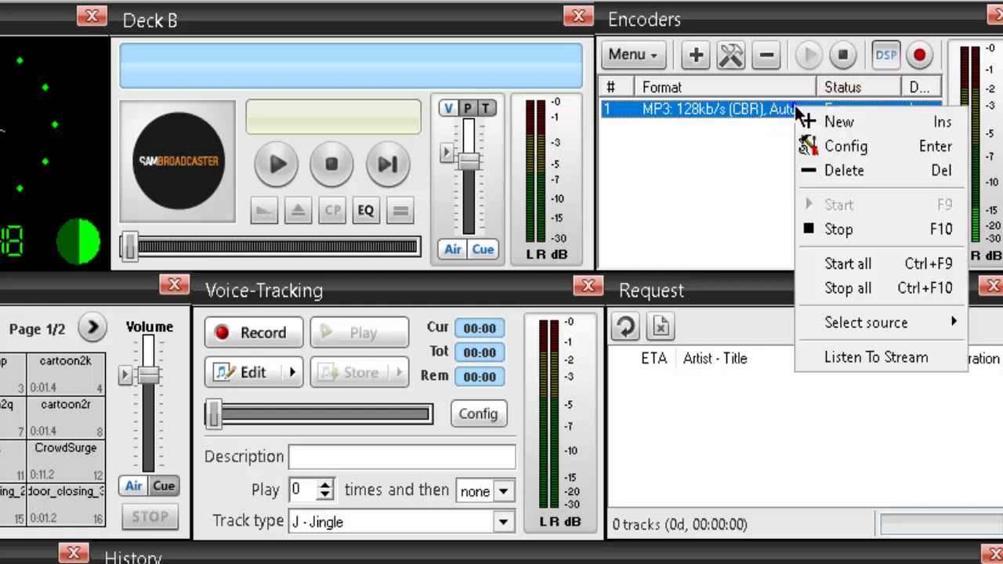
{"action": "left_click", "coordinate": [848, 231]}
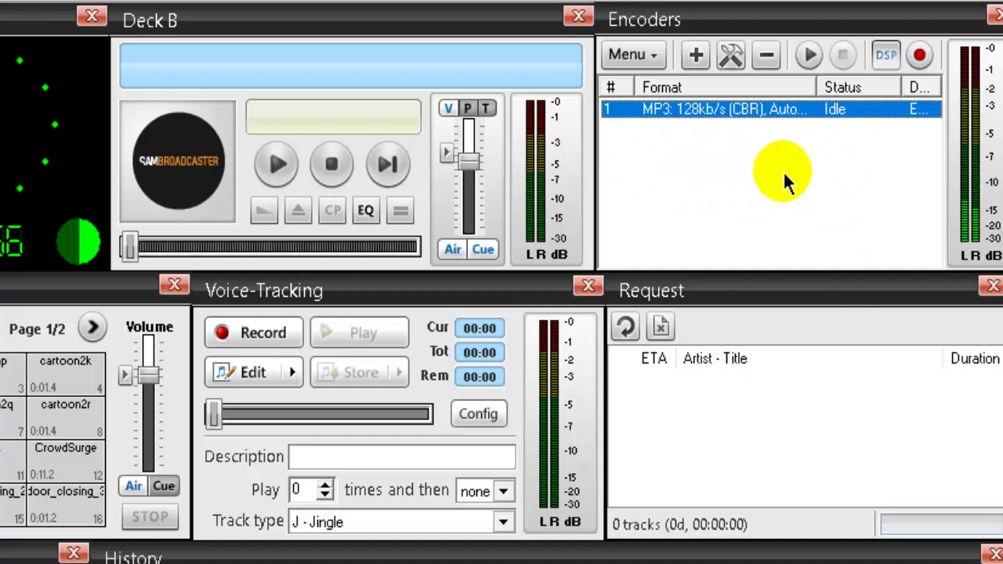
In the encoder's server details, replace the /live mount with the station's pasted Live365 mount and save
{"action": "double_click", "coordinate": [725, 110]}
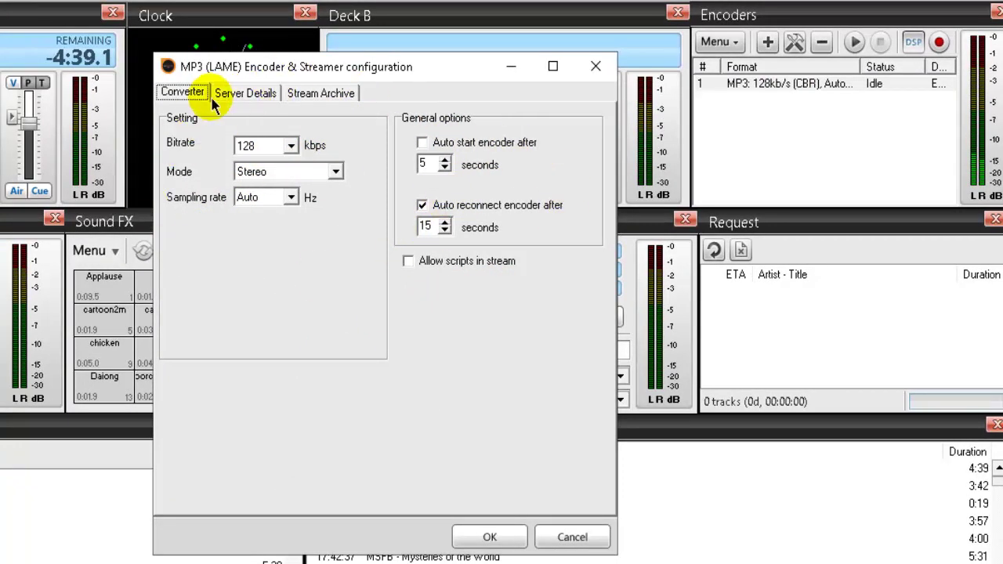
{"action": "left_click", "coordinate": [235, 94]}
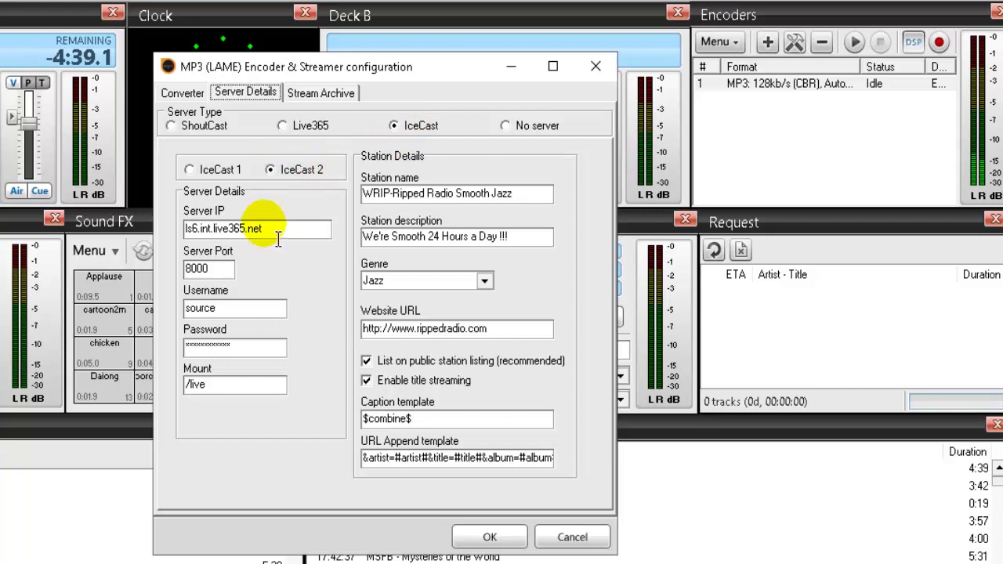
{"action": "double_click", "coordinate": [205, 269]}
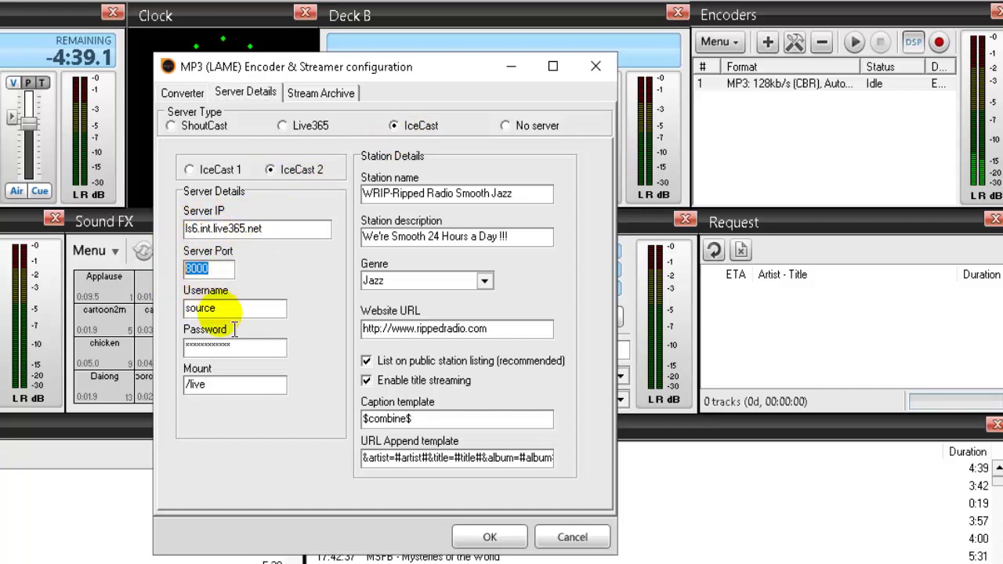
{"action": "key", "text": "Tab"}
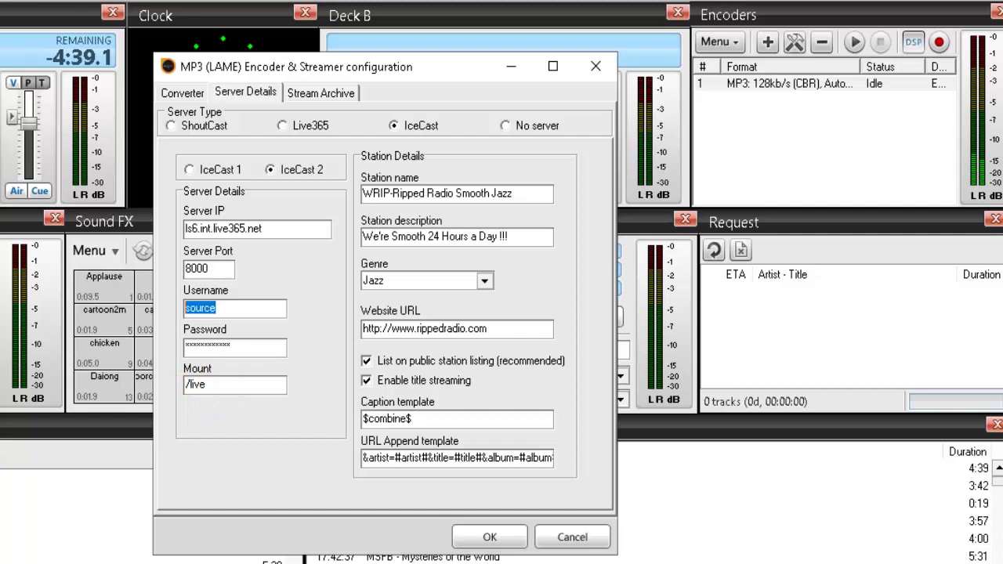
{"action": "double_click", "coordinate": [217, 385]}
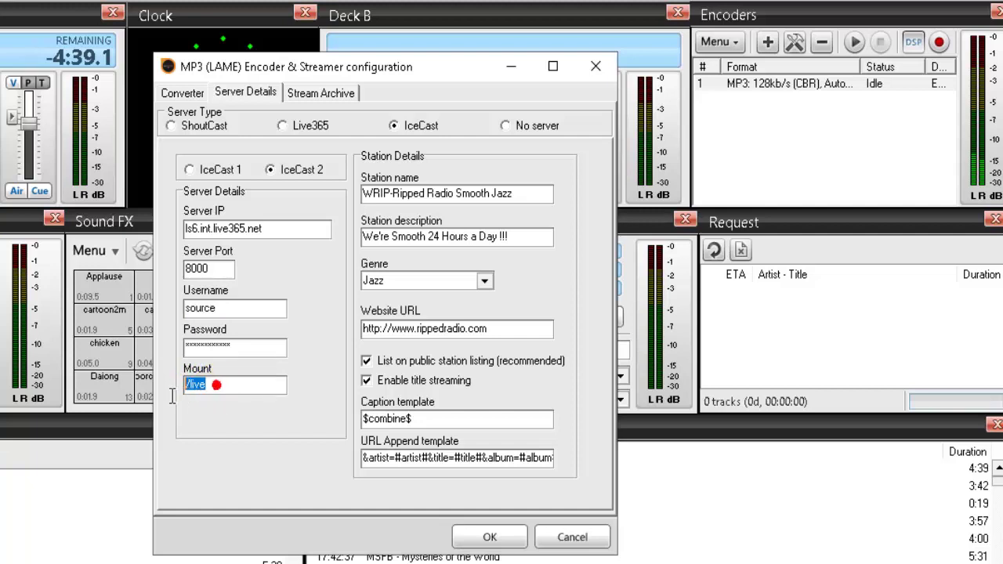
{"action": "right_click", "coordinate": [232, 384]}
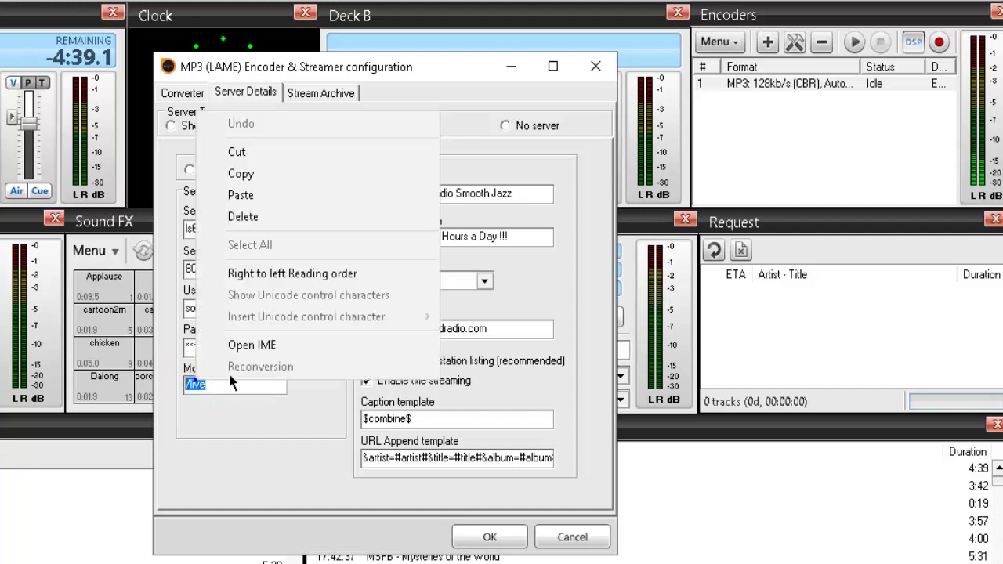
{"action": "left_click", "coordinate": [235, 201]}
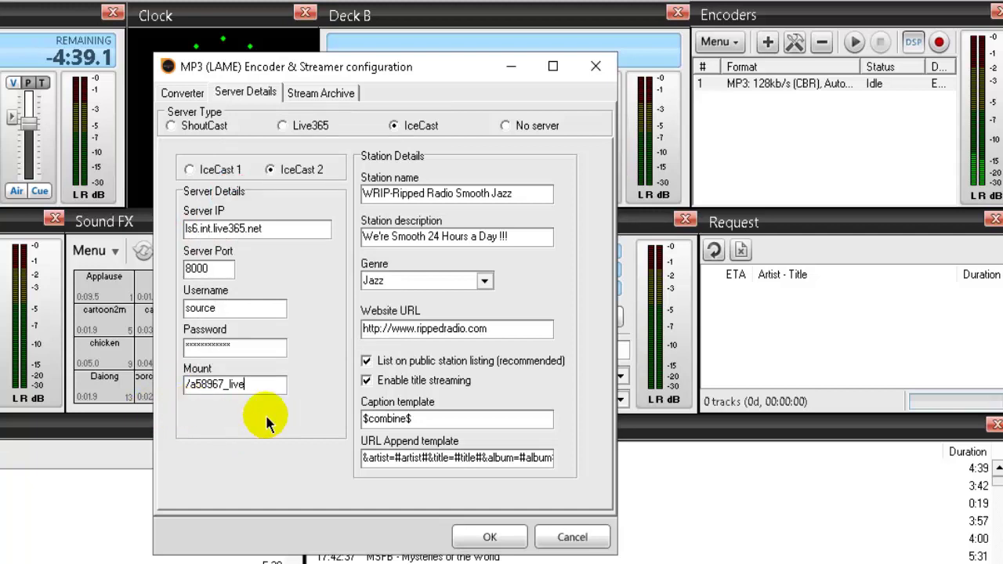
{"action": "left_click", "coordinate": [207, 385]}
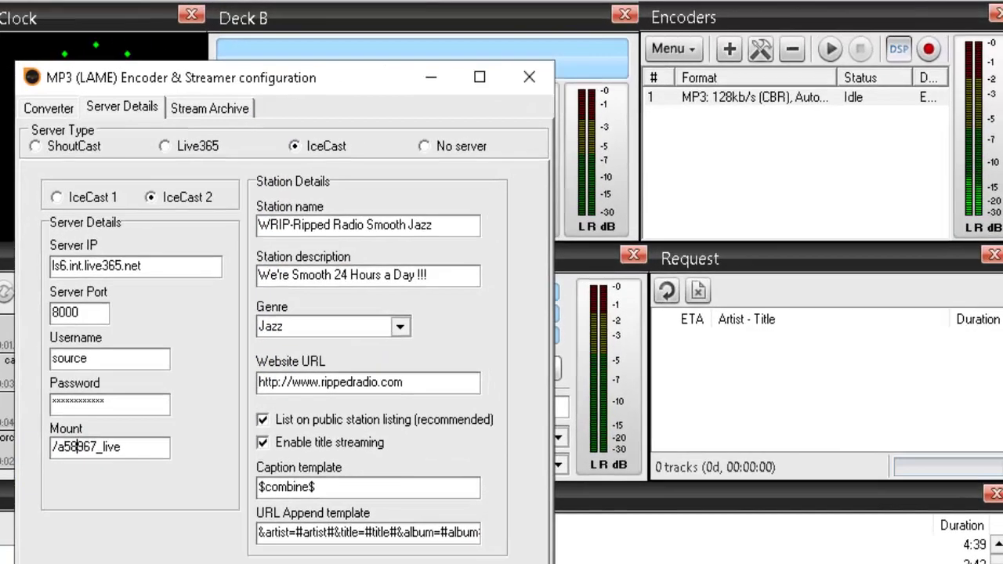
{"action": "key", "text": "Return"}
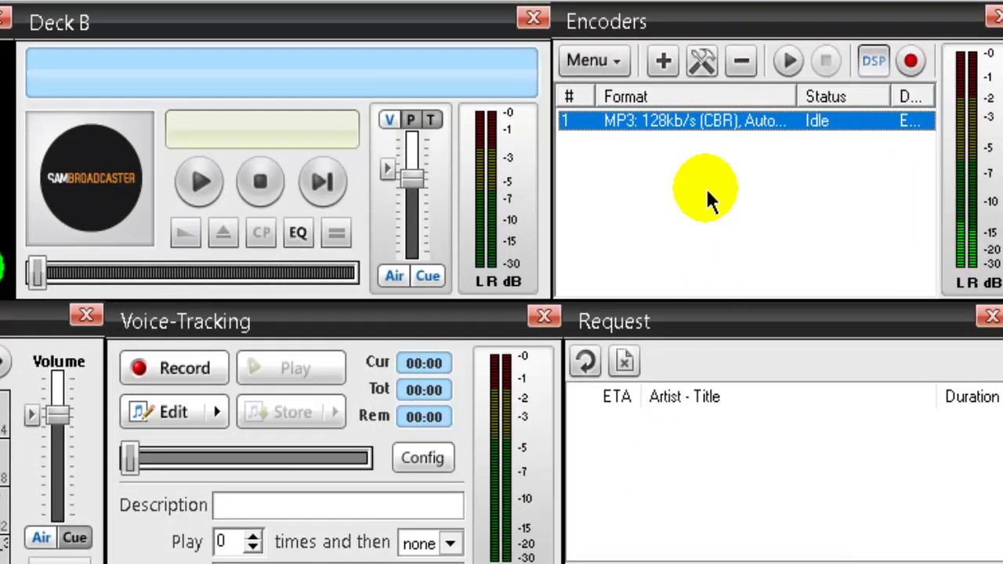
Start the MP3 128 kb/s encoder until it shows Encoding, then stop Deck A and the encoder
{"action": "right_click", "coordinate": [692, 121]}
{"action": "left_click", "coordinate": [759, 227]}
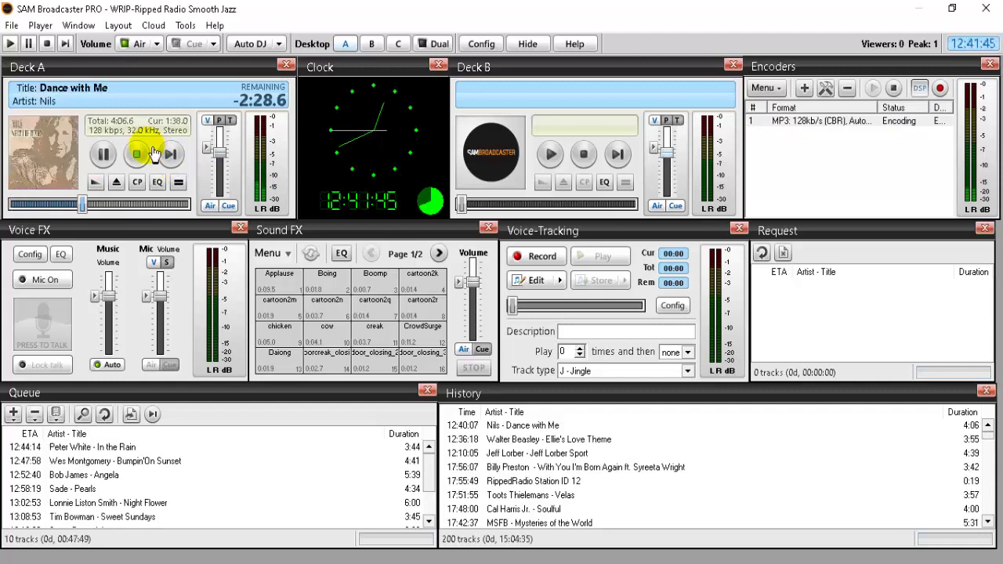
{"action": "left_click", "coordinate": [47, 43]}
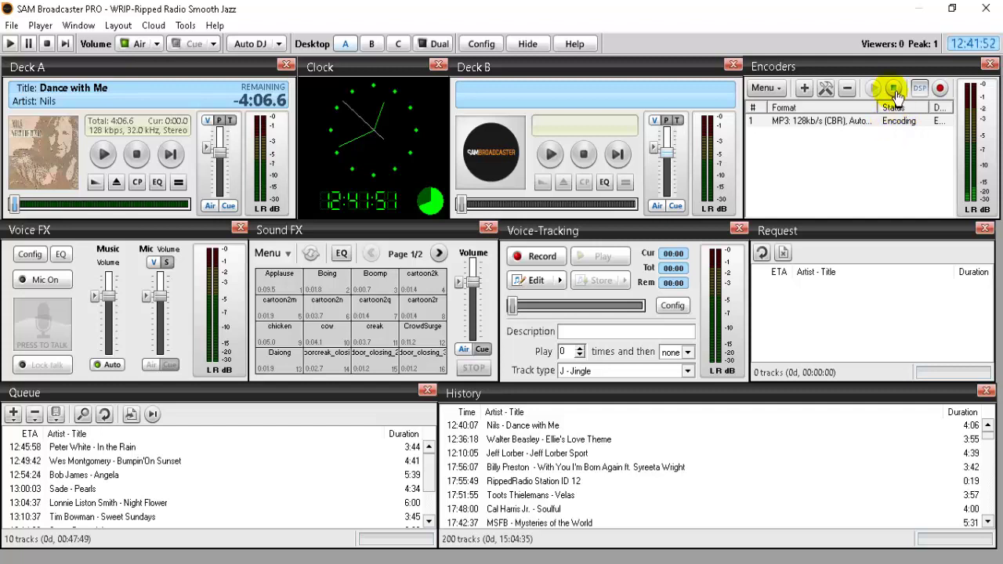
{"action": "right_click", "coordinate": [886, 124]}
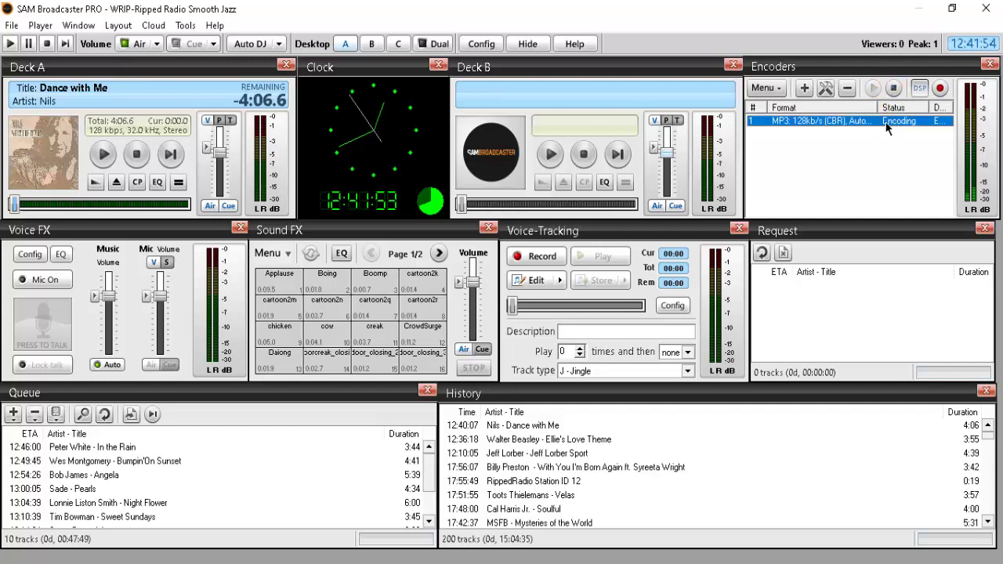
{"action": "left_click", "coordinate": [925, 197]}
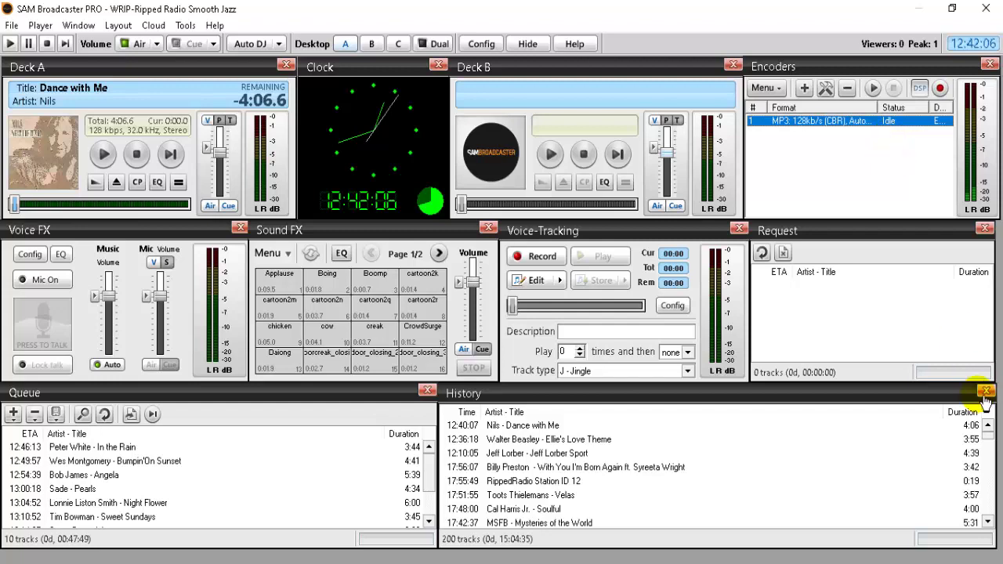
Open the Live365 station dashboard and confirm Auto DJ is playing with 0 listeners
{"action": "mouse_move", "coordinate": [741, 563]}
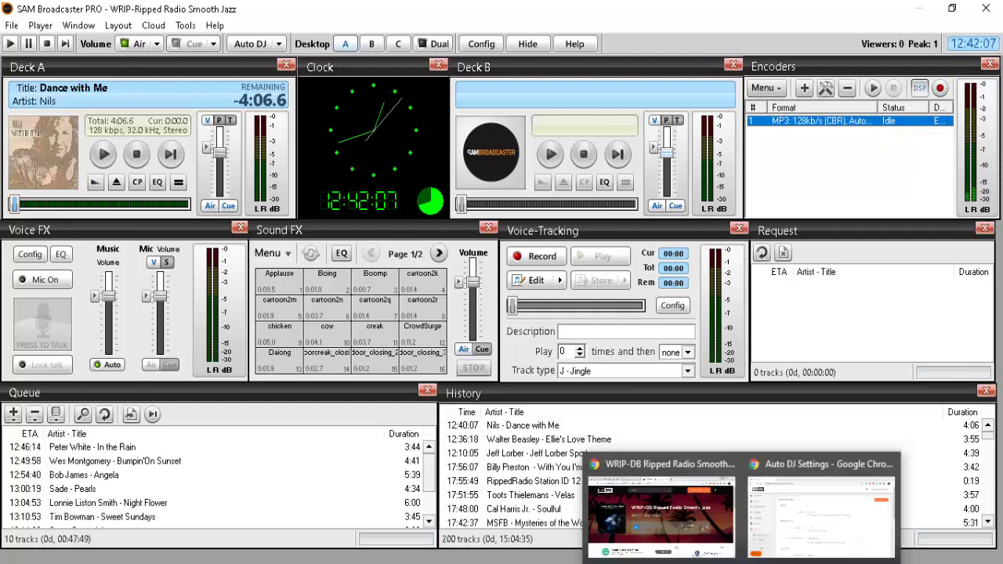
{"action": "left_click", "coordinate": [795, 513]}
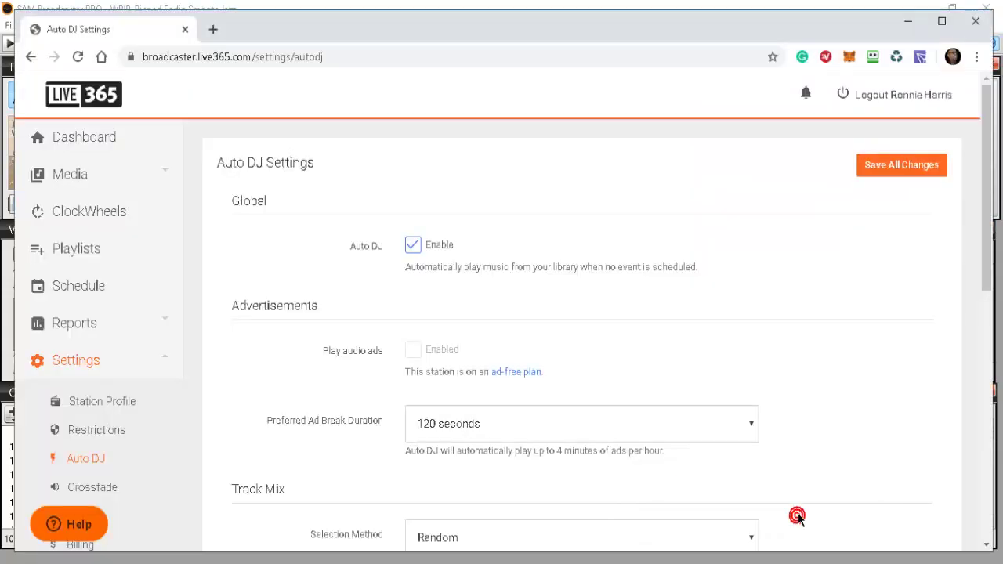
{"action": "left_click", "coordinate": [100, 153]}
{"action": "left_click", "coordinate": [100, 153]}
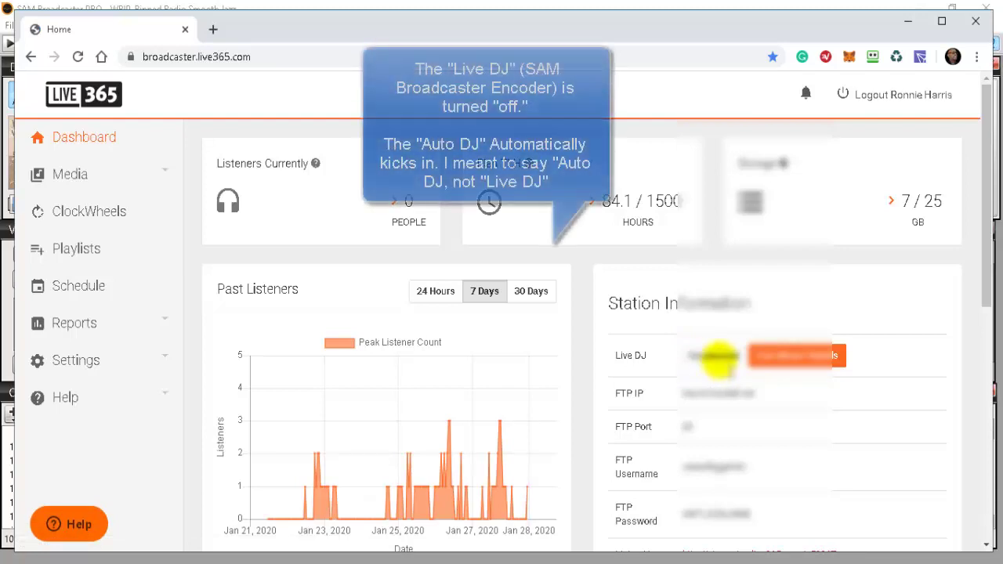
{"action": "scroll", "coordinate": [720, 362], "scroll_direction": "down", "scroll_amount": 6}
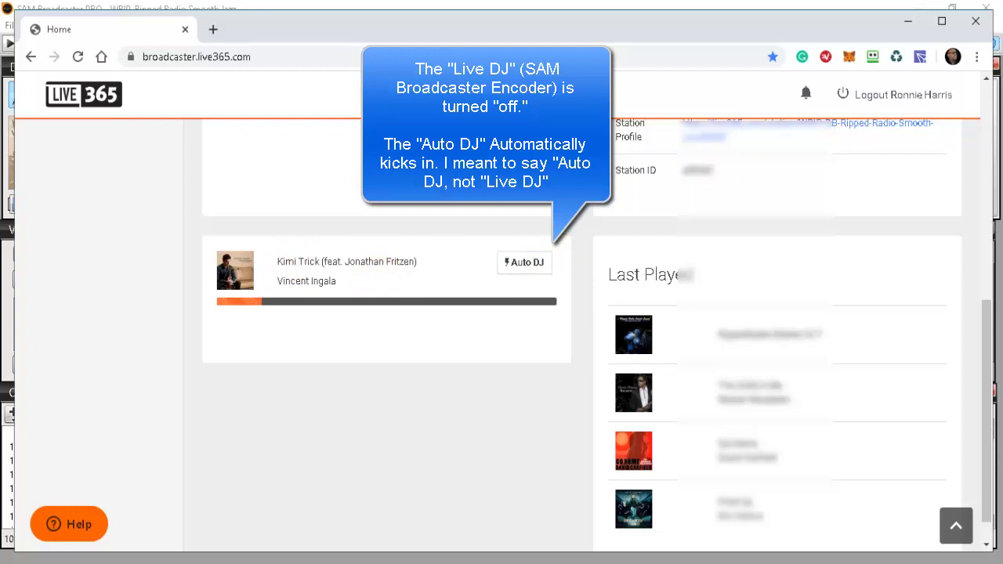
Look over the Live365 dashboard once more, then minimize Chrome to reveal SAM Broadcaster
{"action": "left_click", "coordinate": [493, 561]}
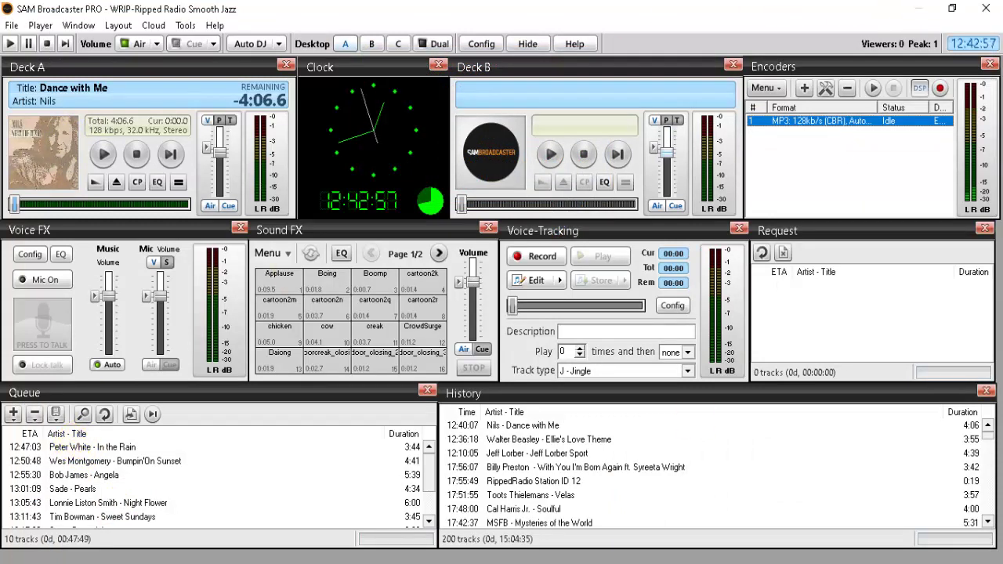
{"action": "left_click", "coordinate": [686, 558]}
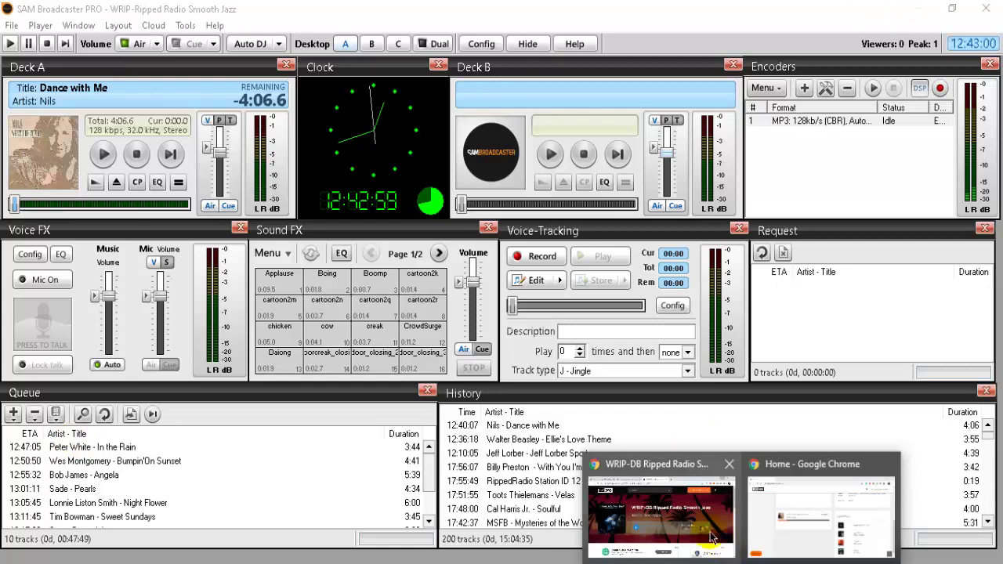
{"action": "left_click", "coordinate": [784, 539]}
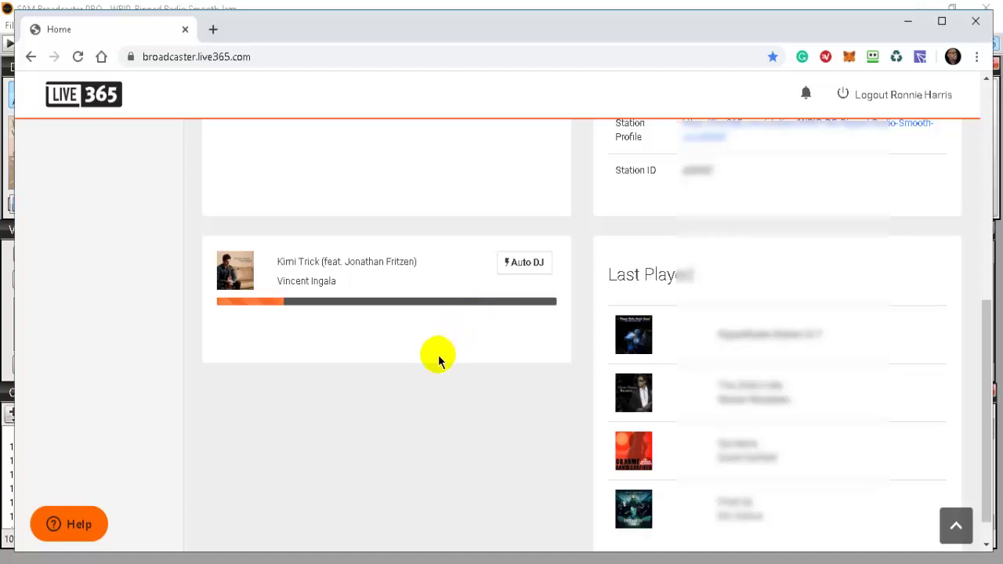
{"action": "scroll", "coordinate": [418, 384], "scroll_direction": "up", "scroll_amount": 3}
{"action": "scroll", "coordinate": [417, 384], "scroll_direction": "up", "scroll_amount": 3}
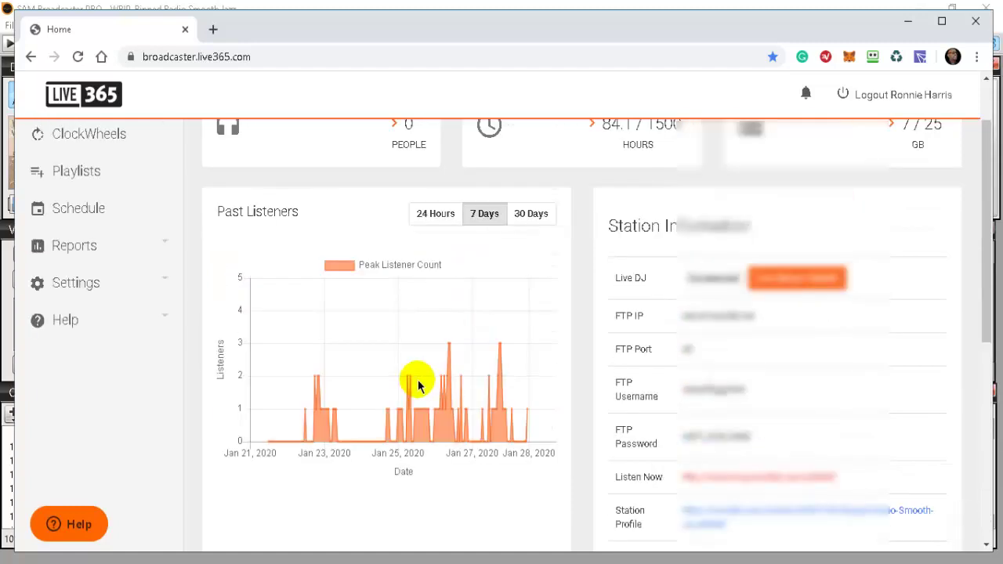
{"action": "scroll", "coordinate": [416, 383], "scroll_direction": "down", "scroll_amount": 3}
{"action": "scroll", "coordinate": [416, 382], "scroll_direction": "up", "scroll_amount": 3}
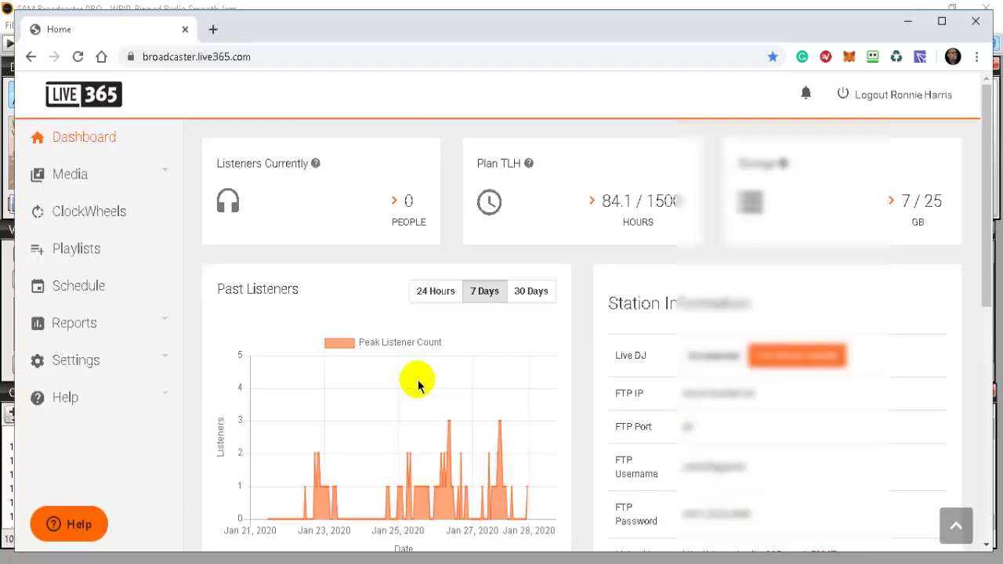
{"action": "left_click", "coordinate": [907, 24]}
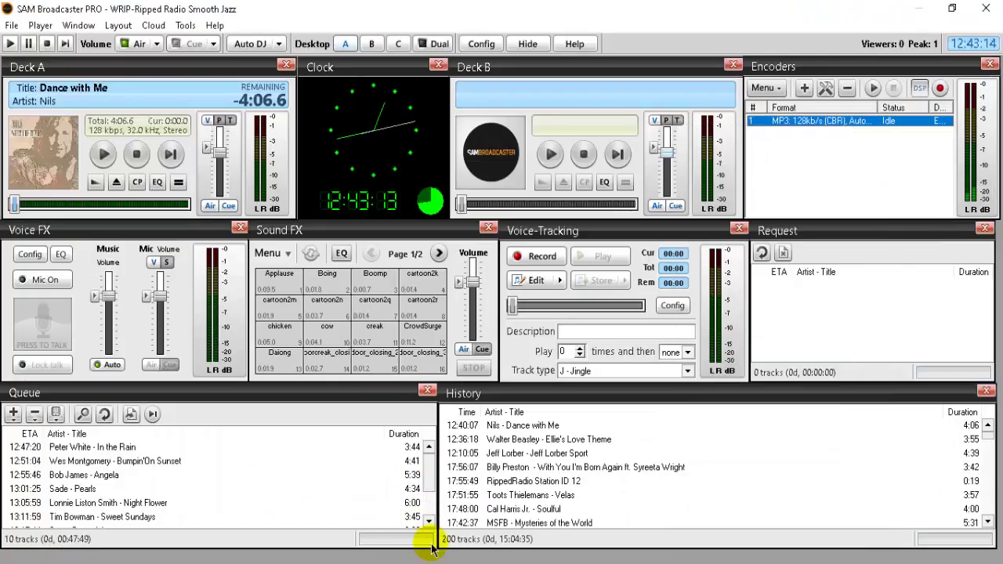
Bring up the WRIP-DB Ripped Radio Smooth Jazz page, browse Recently Played, and play the live stream
{"action": "left_click", "coordinate": [743, 558]}
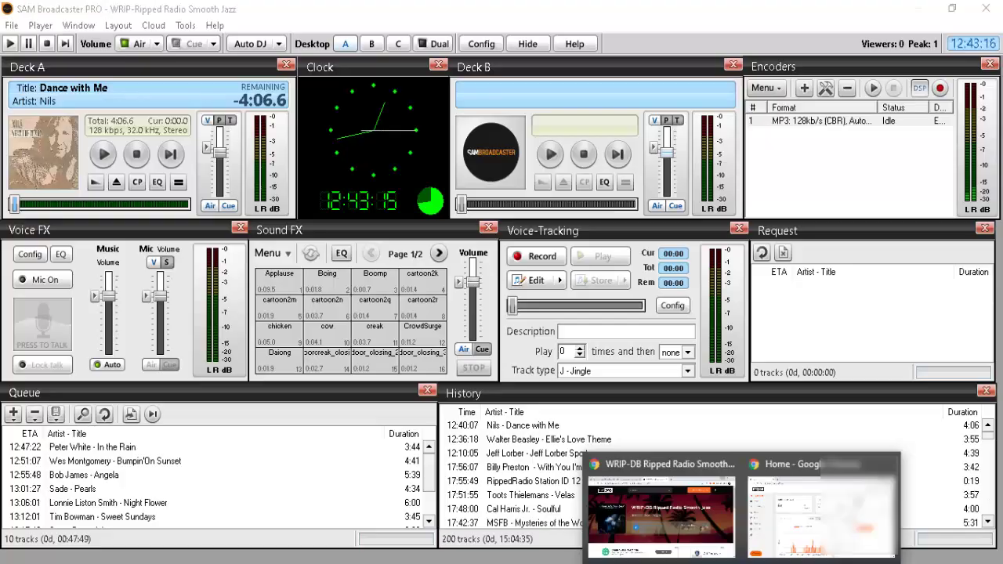
{"action": "left_click", "coordinate": [627, 520]}
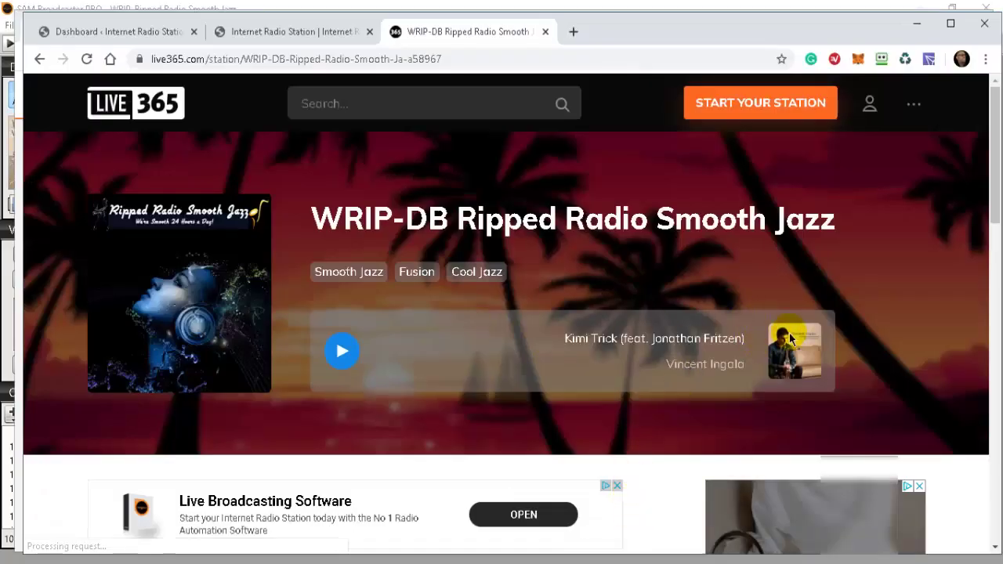
{"action": "scroll", "coordinate": [589, 382], "scroll_direction": "down", "scroll_amount": 6}
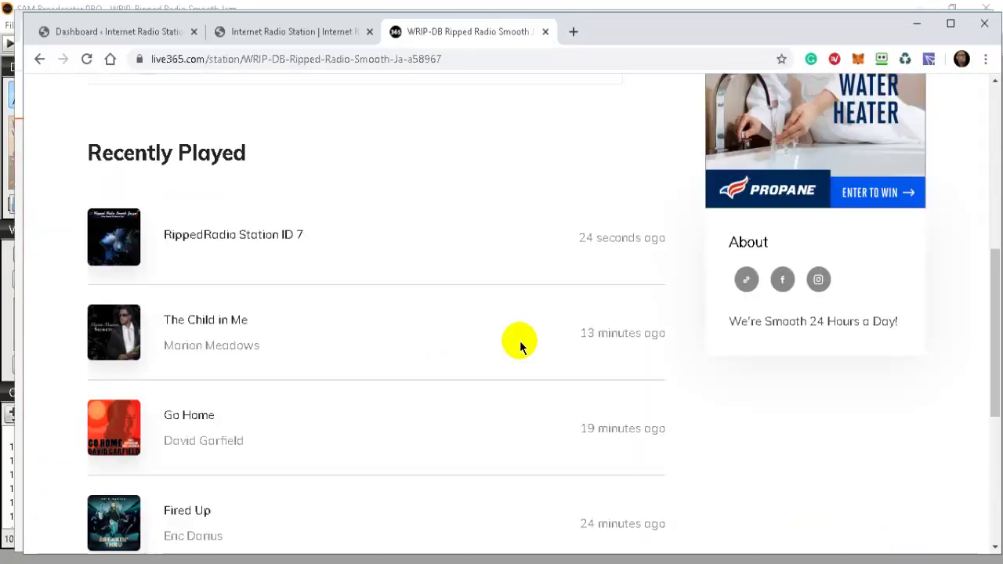
{"action": "scroll", "coordinate": [519, 346], "scroll_direction": "down", "scroll_amount": 1}
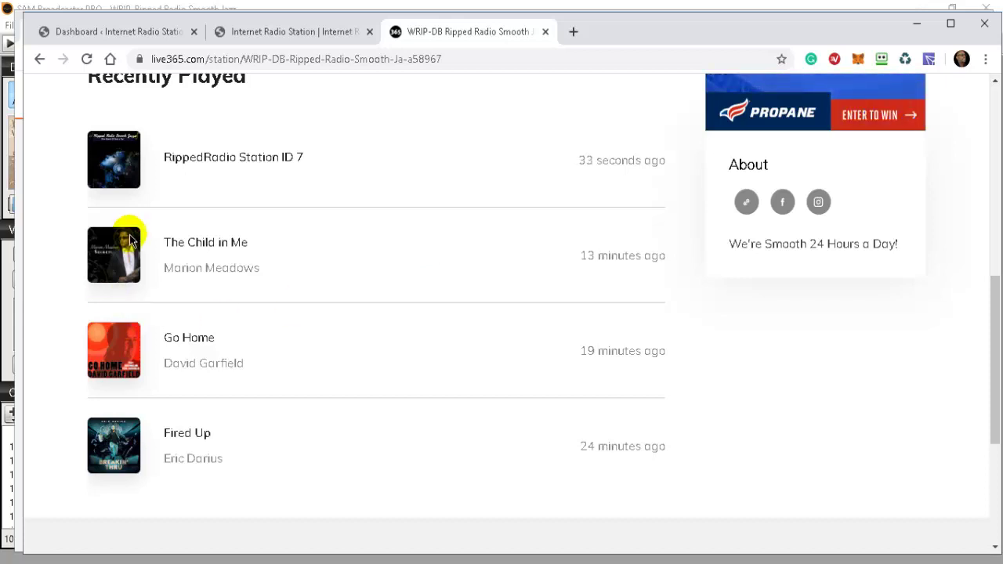
{"action": "scroll", "coordinate": [463, 358], "scroll_direction": "up", "scroll_amount": 5}
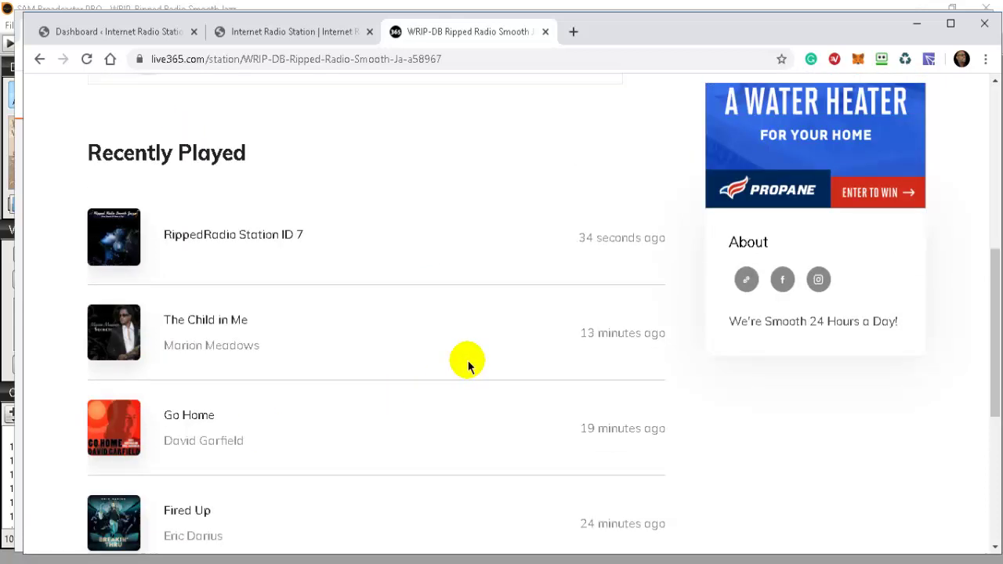
{"action": "scroll", "coordinate": [470, 365], "scroll_direction": "up", "scroll_amount": 1}
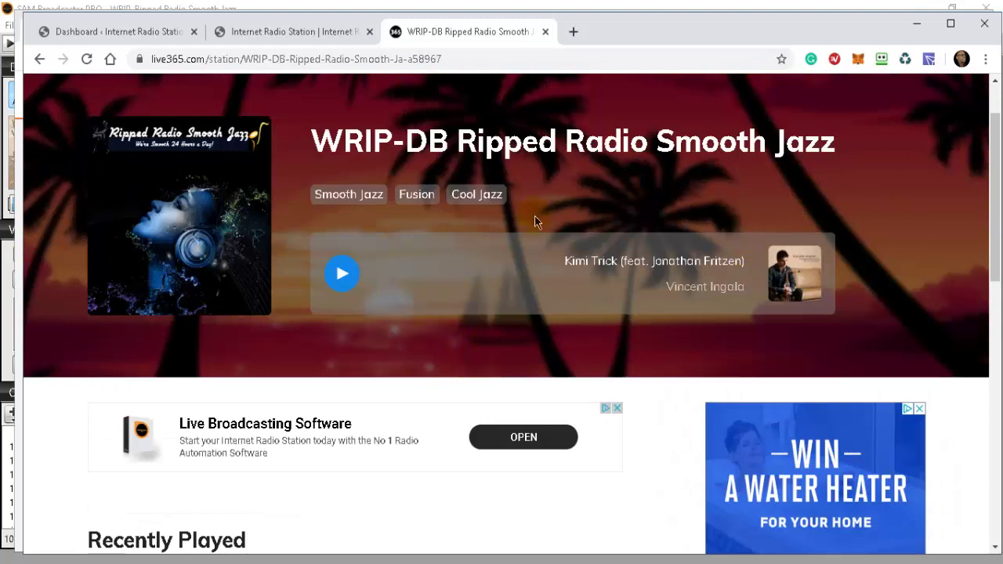
{"action": "left_click", "coordinate": [344, 275]}
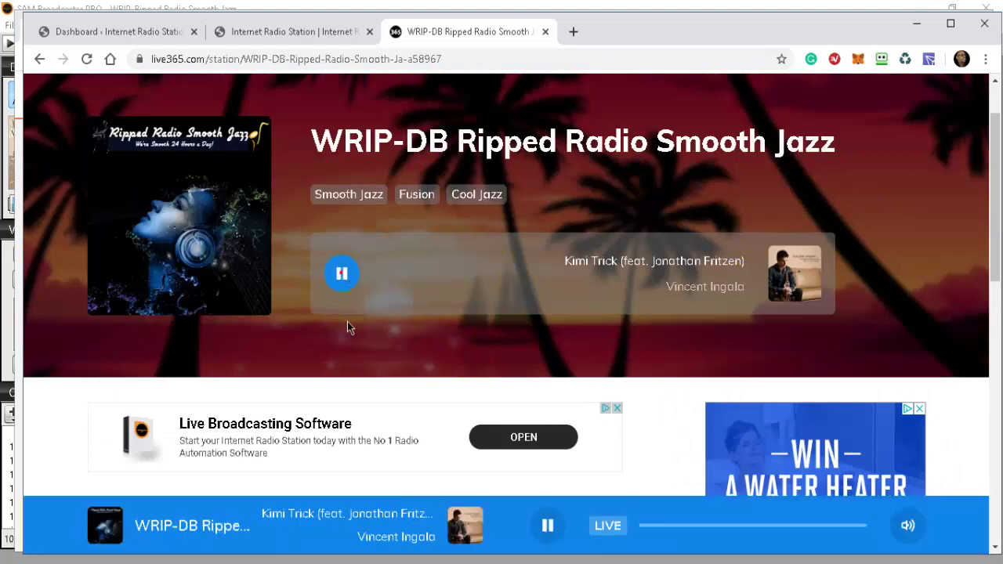
{"action": "left_click", "coordinate": [646, 432]}
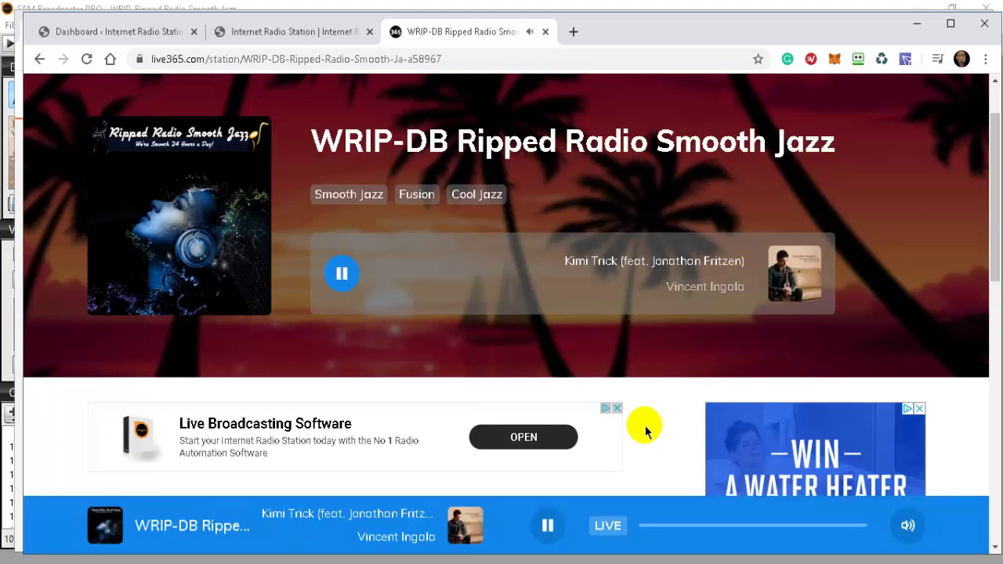